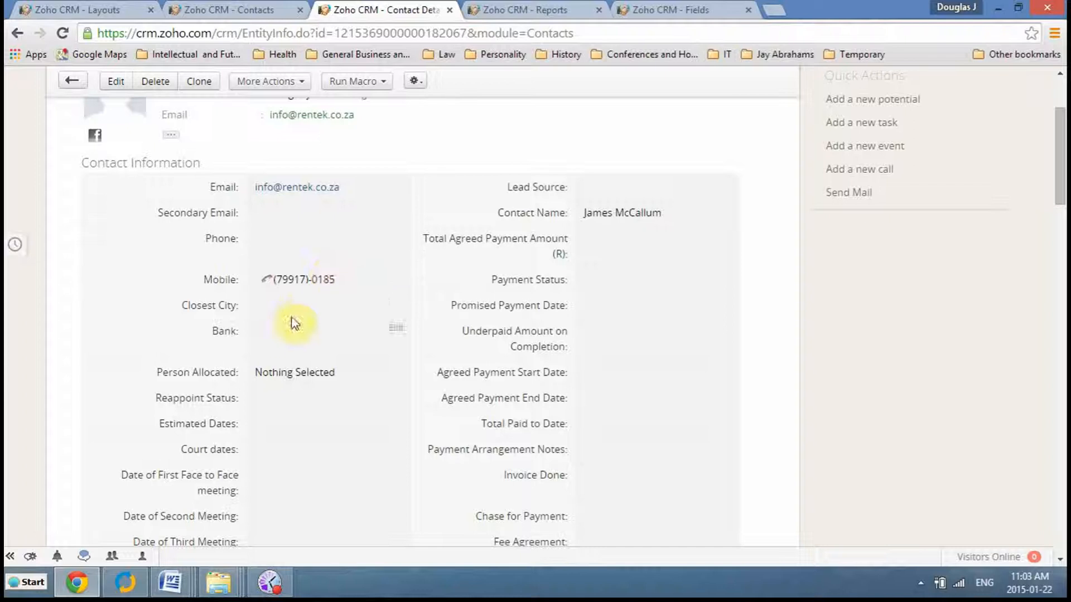
Review the city options available for the contact's Closest City field and cancel the edit
left_click(396, 313)
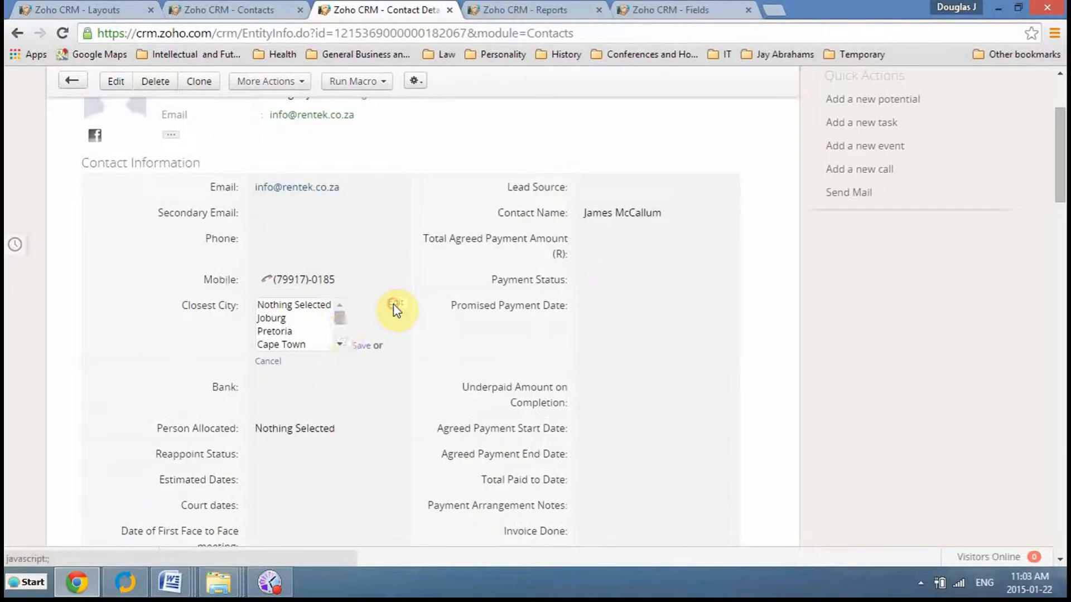
left_click(340, 335)
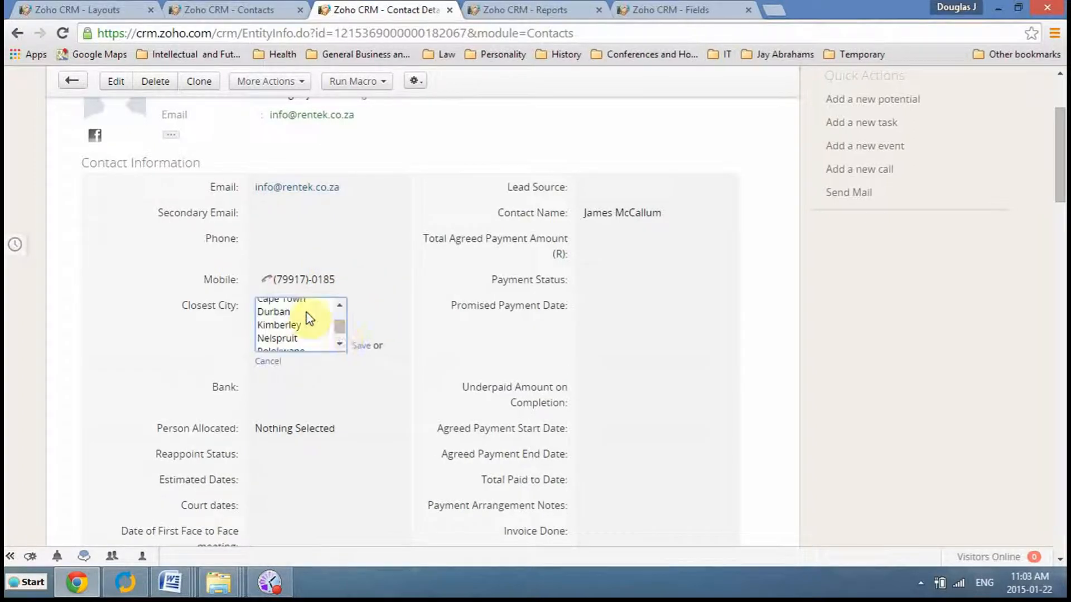
left_click(340, 305)
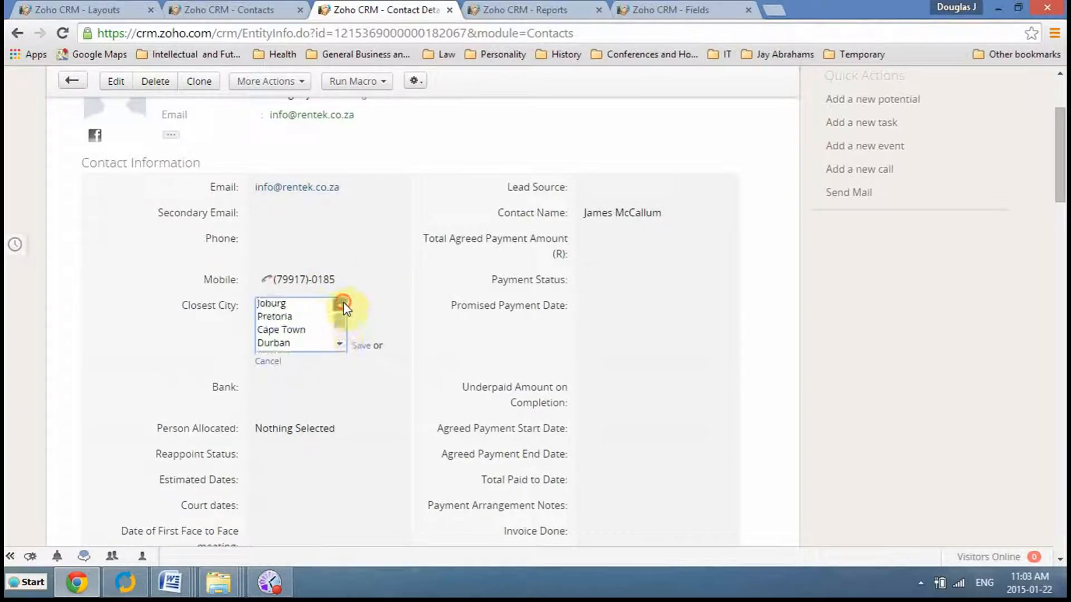
left_click(268, 362)
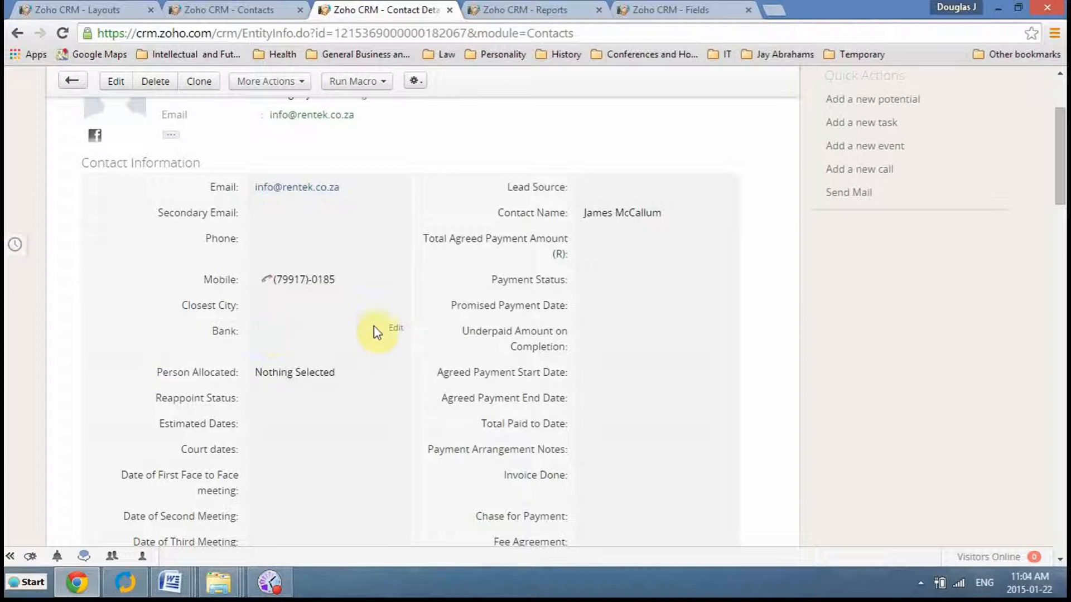
Review the list of banks offered in the contact's Bank field and cancel the edit
left_click(395, 333)
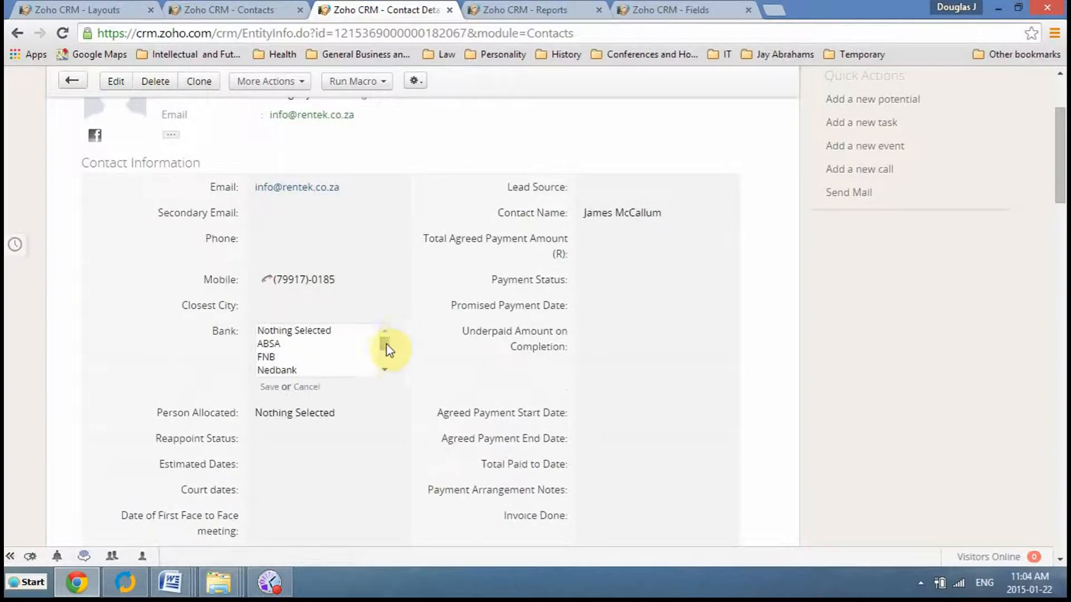
left_click(384, 372)
left_click(384, 372)
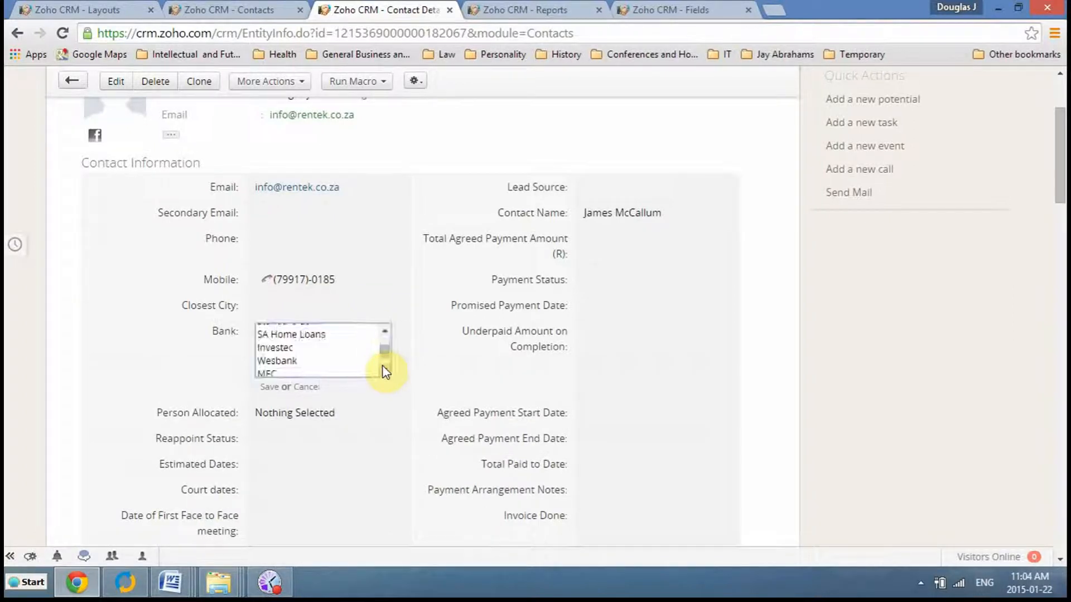
left_click(273, 593)
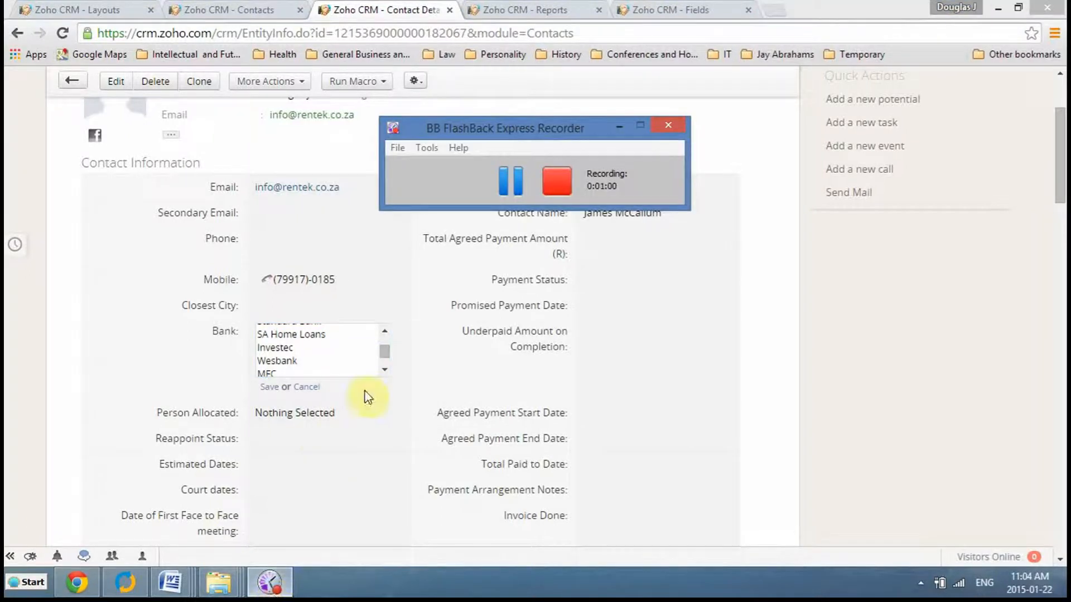
left_click(309, 388)
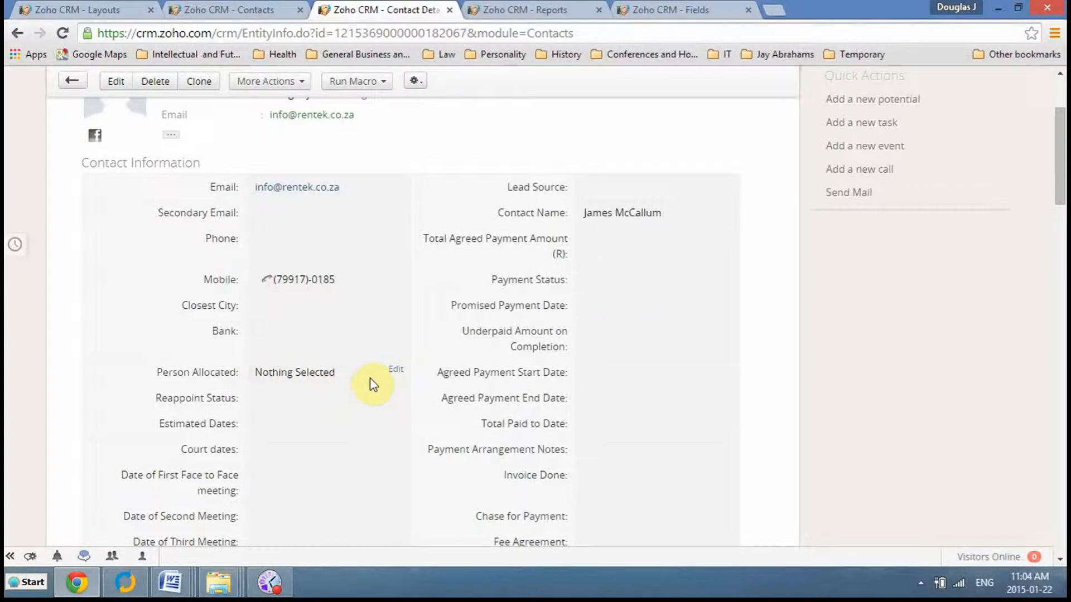
Review the staff choices in the Person Allocated field and cancel the edit
left_click(396, 369)
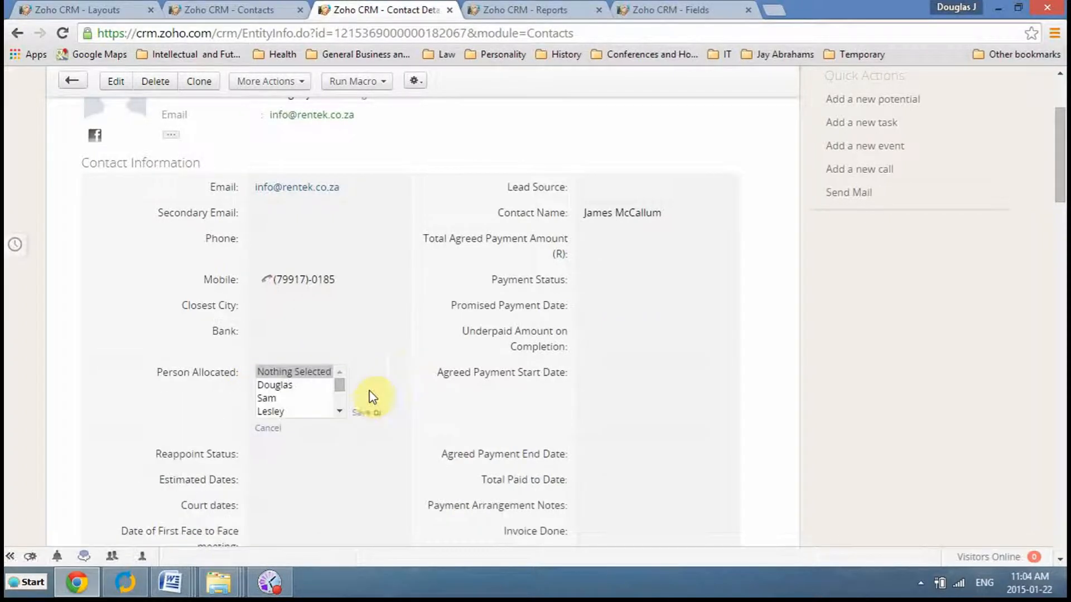
left_click(340, 412)
left_click(340, 412)
left_click(341, 412)
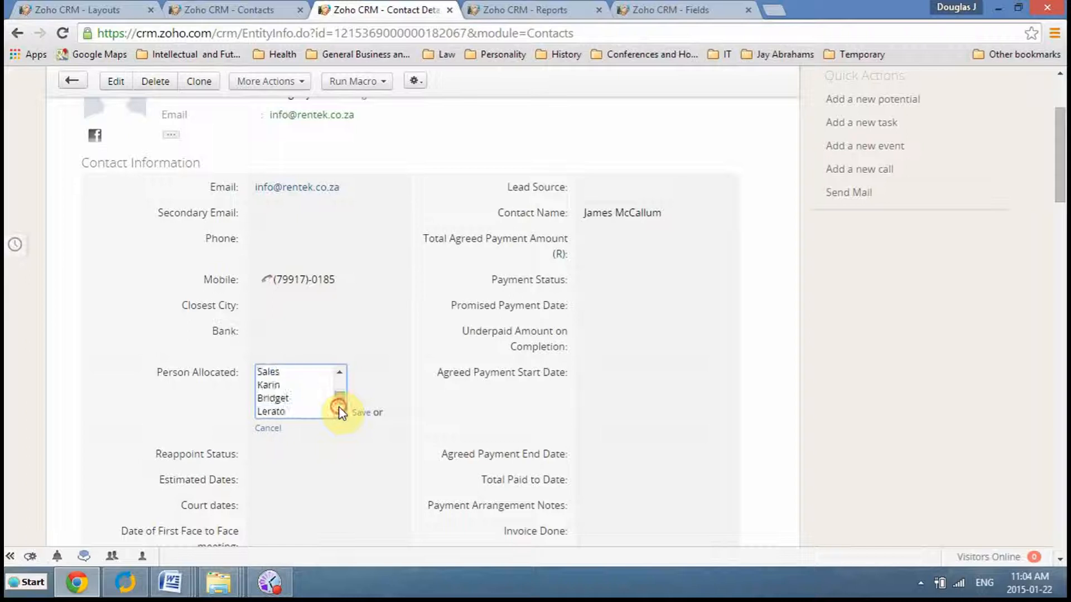
left_click(270, 429)
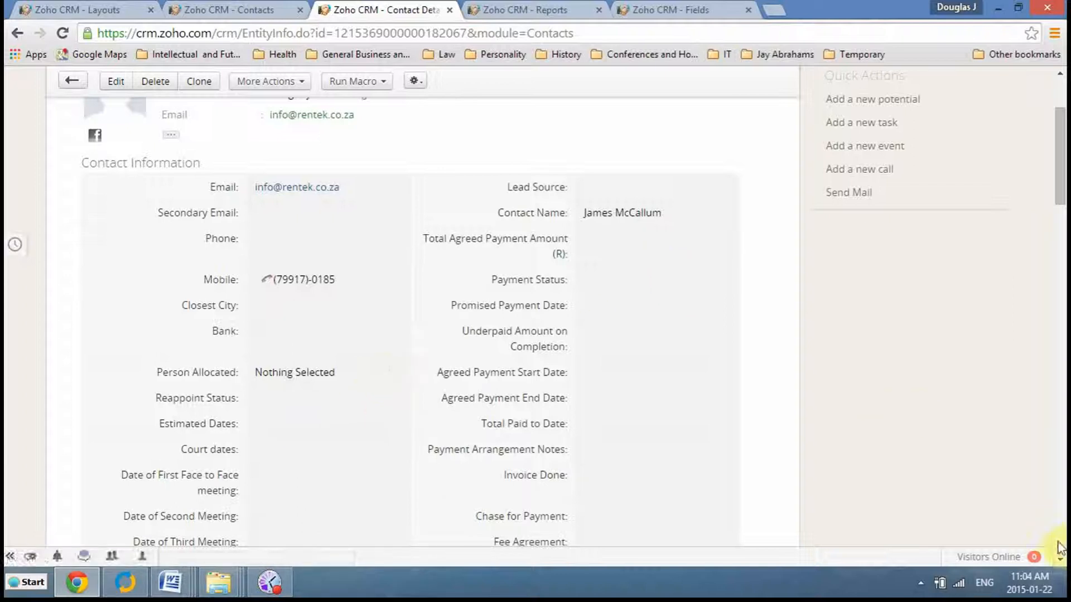
Examine the options offered for the contact's Reappoint Status and cancel without choosing one
scroll(1060, 549, "down", 3)
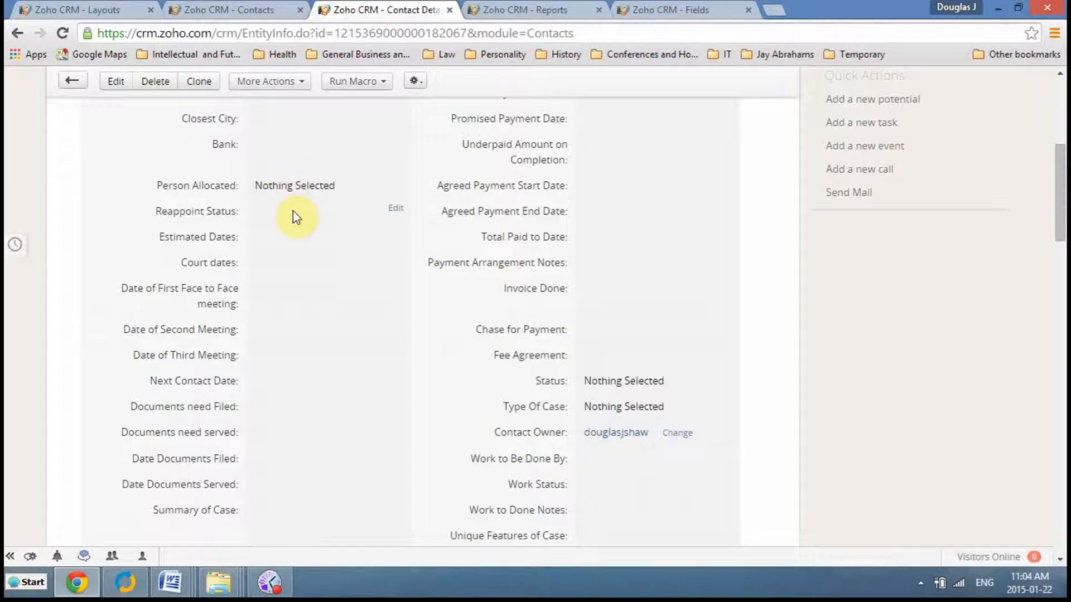
left_click(396, 210)
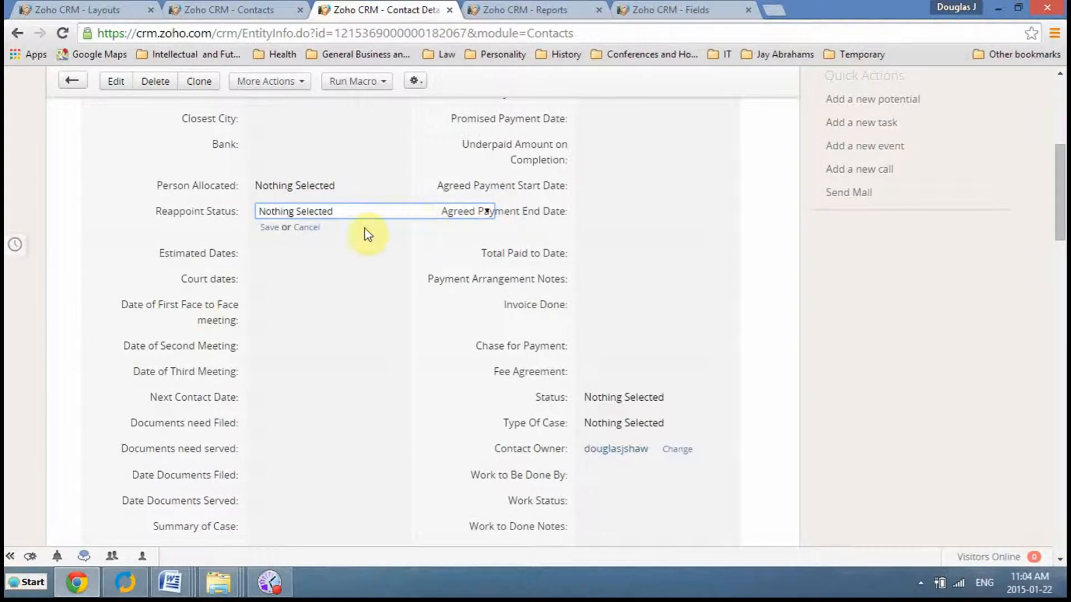
left_click(310, 228)
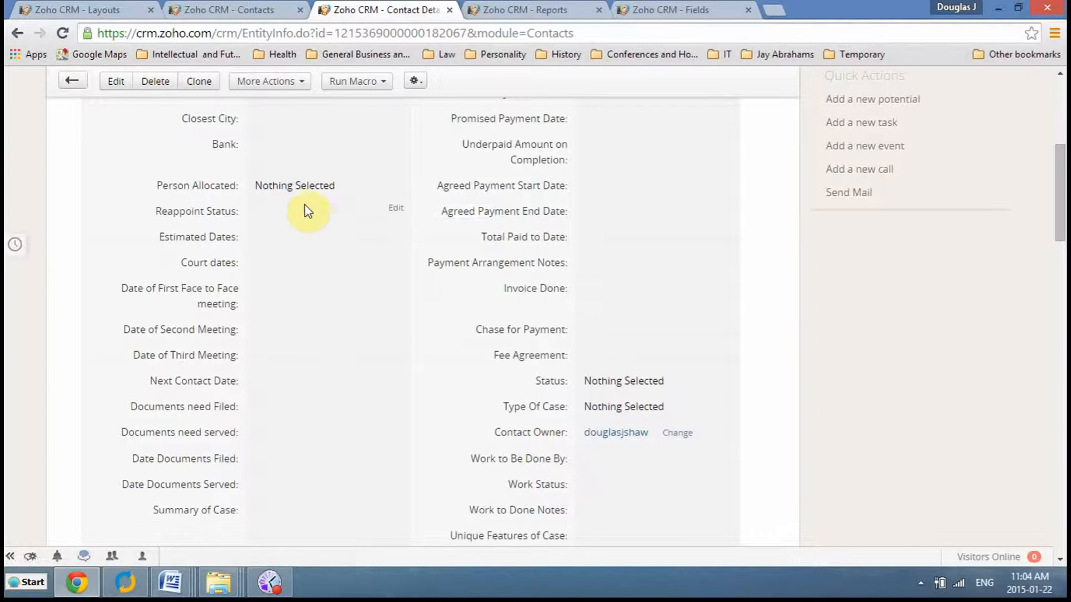
left_click(396, 210)
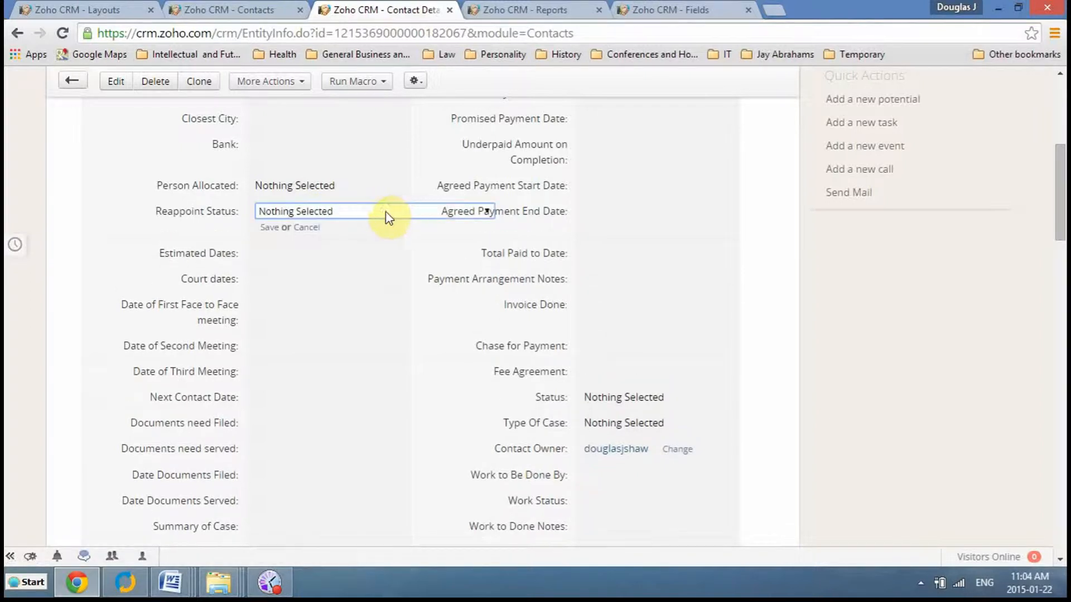
left_click(429, 211)
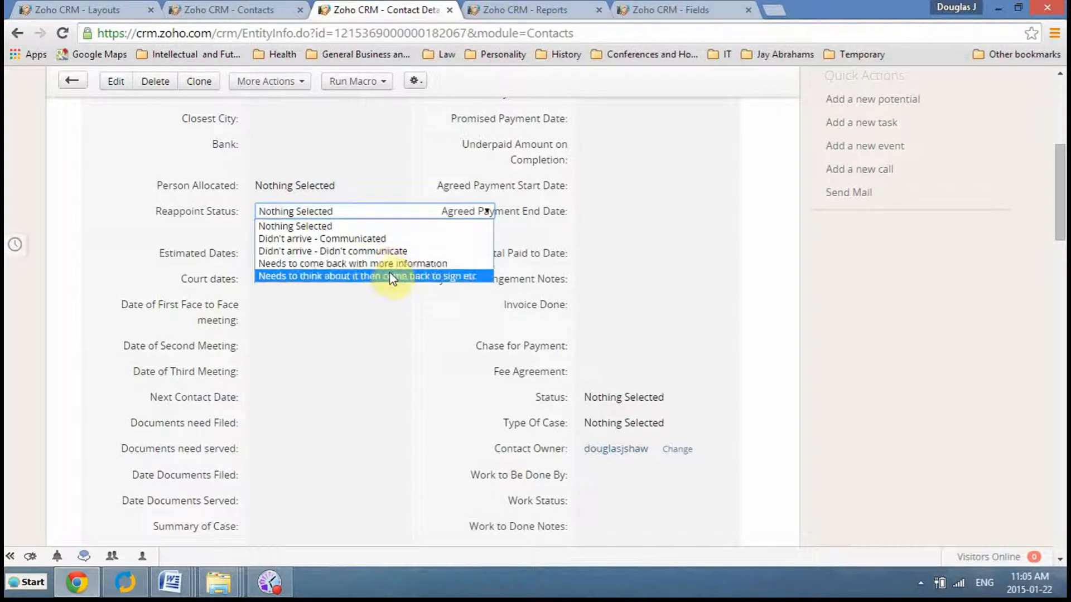
left_click(360, 186)
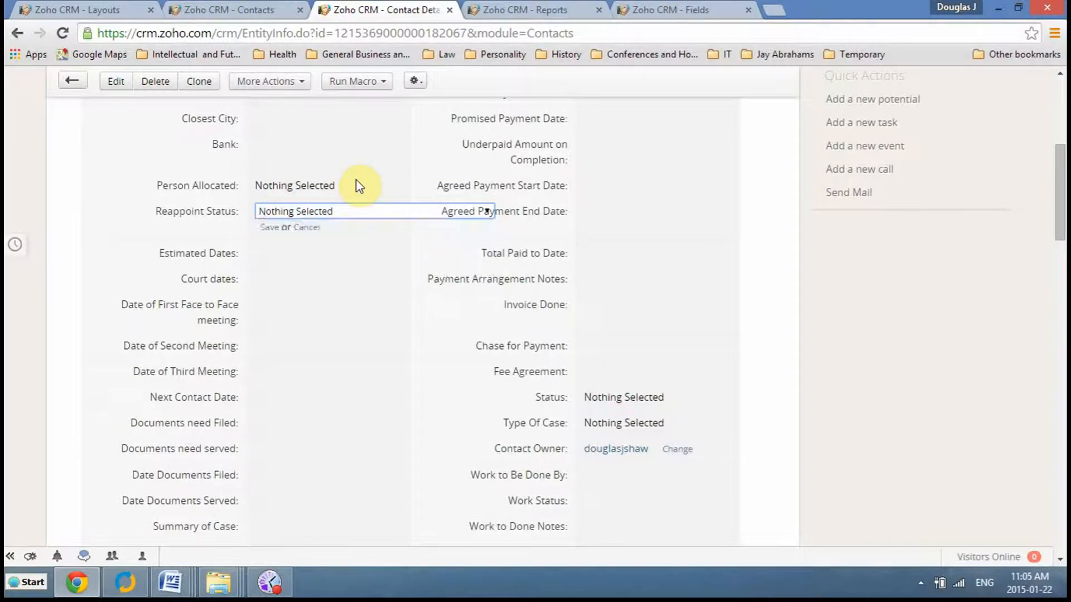
left_click(312, 227)
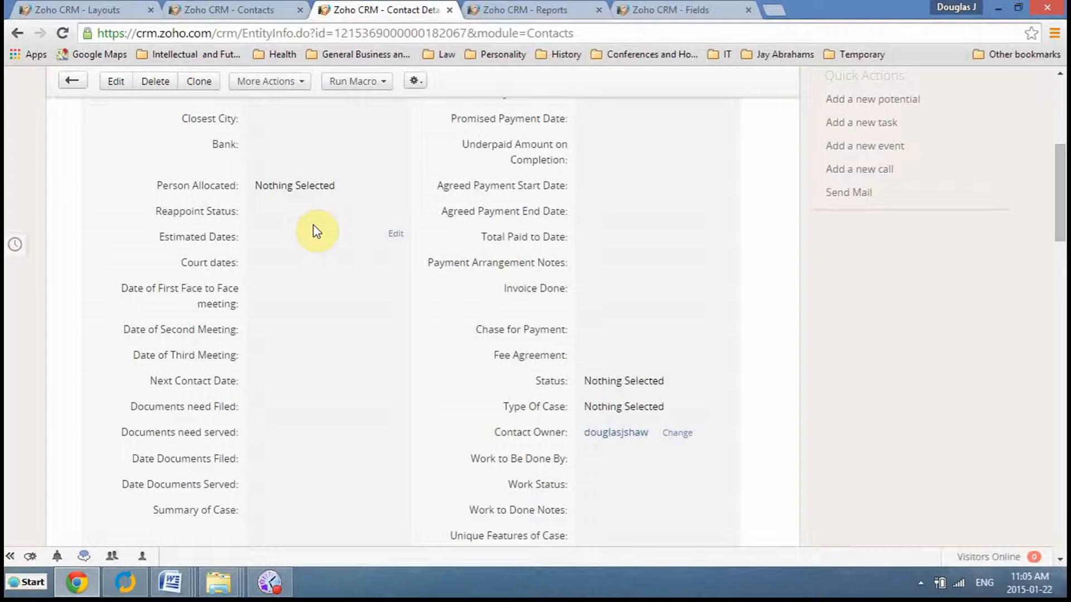
Check the Estimated Dates entry box, then try entering free text such as "sadg" in Court dates, discarding both edits
left_click(398, 235)
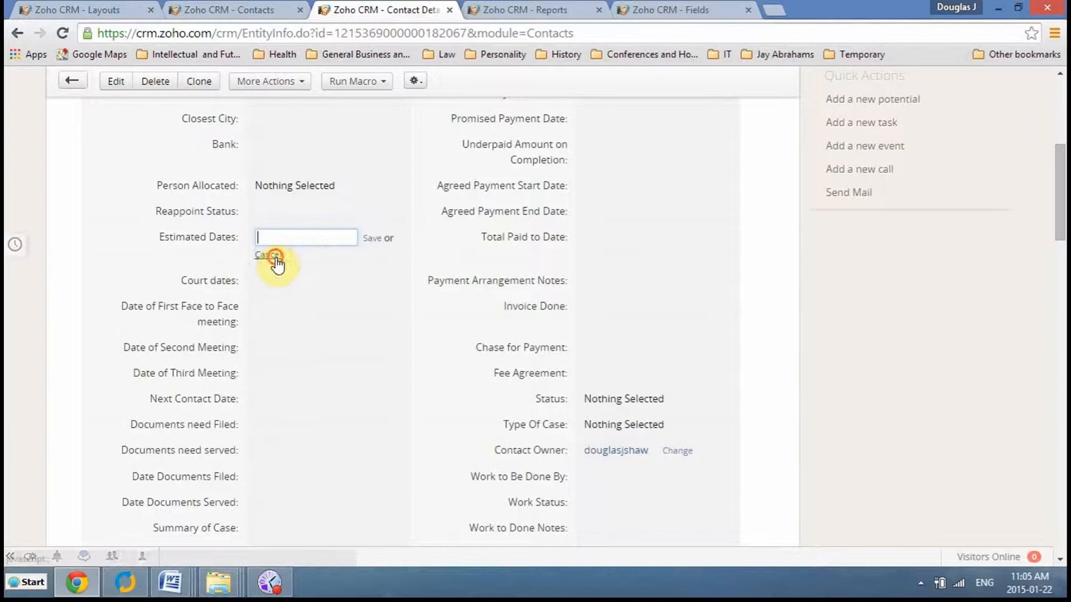
left_click(275, 258)
left_click(399, 261)
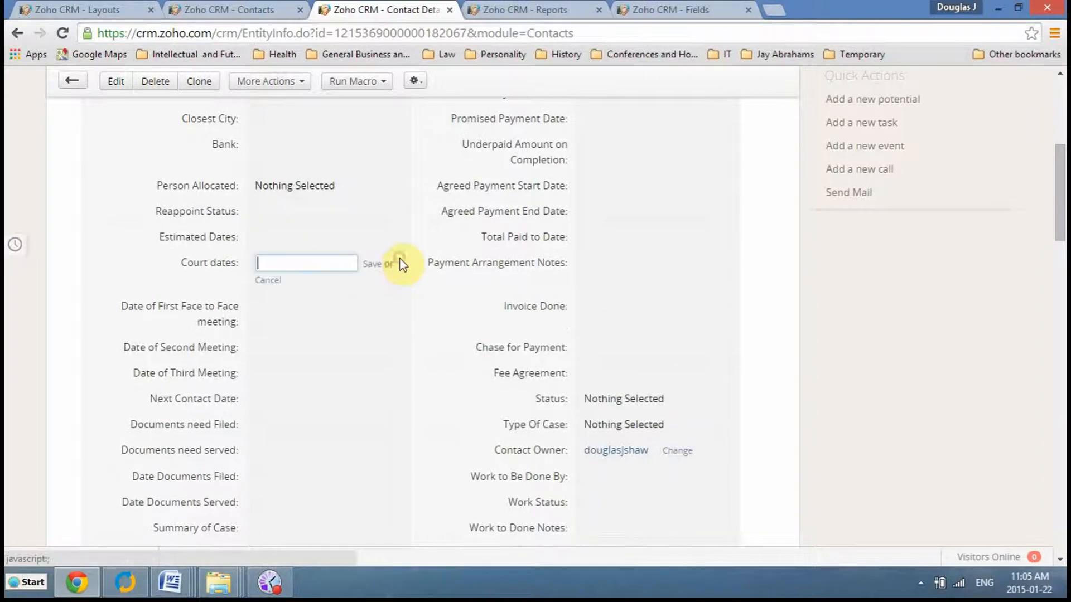
type("f")
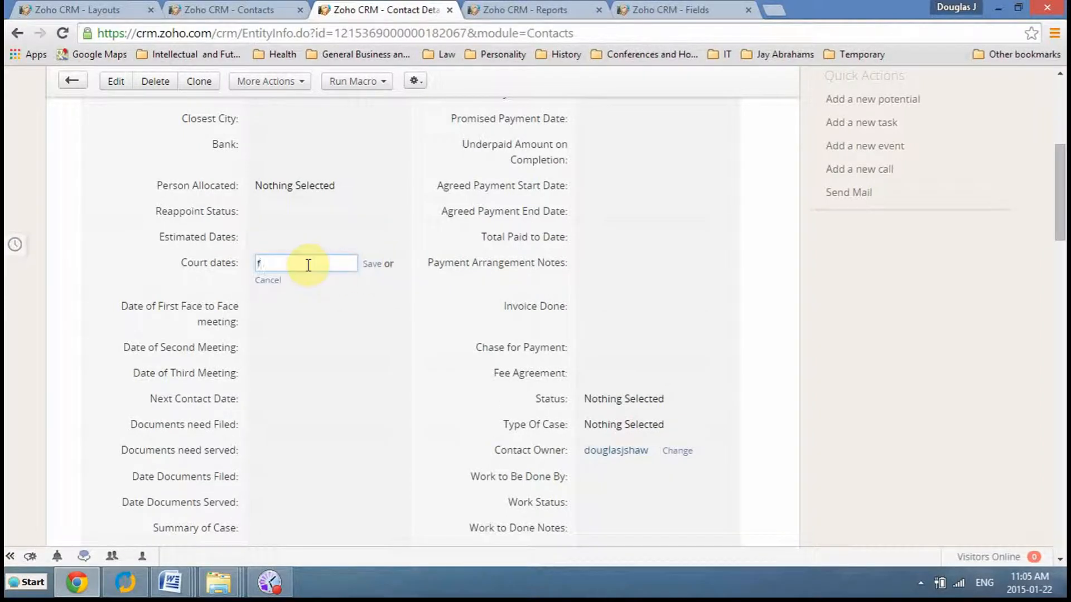
key("BackSpace")
type("sadg")
key("BackSpace")
key("BackSpace")
key("BackSpace")
key("BackSpace")
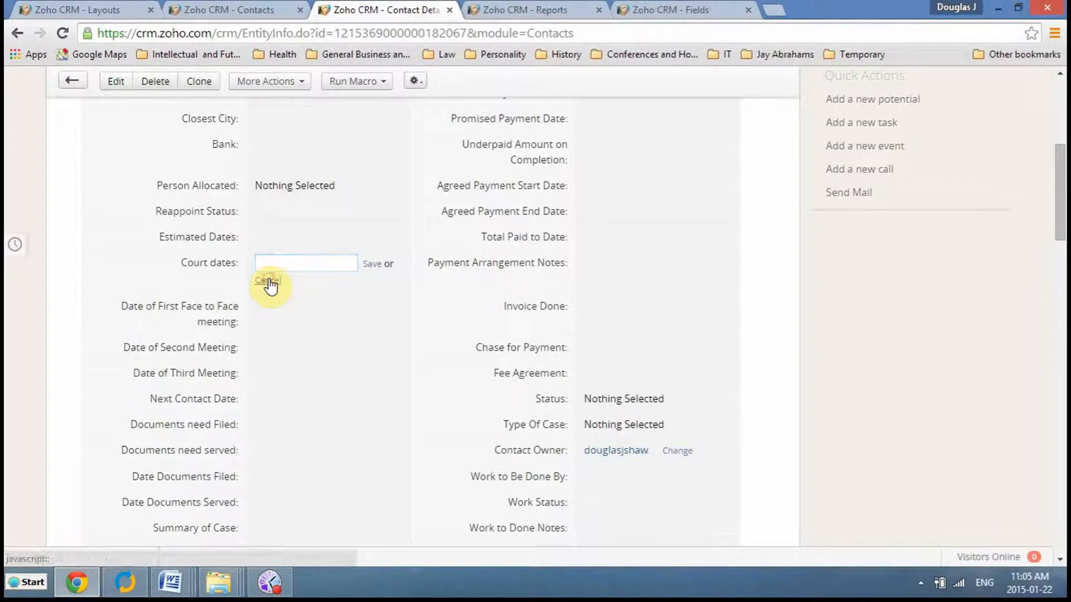
left_click(268, 282)
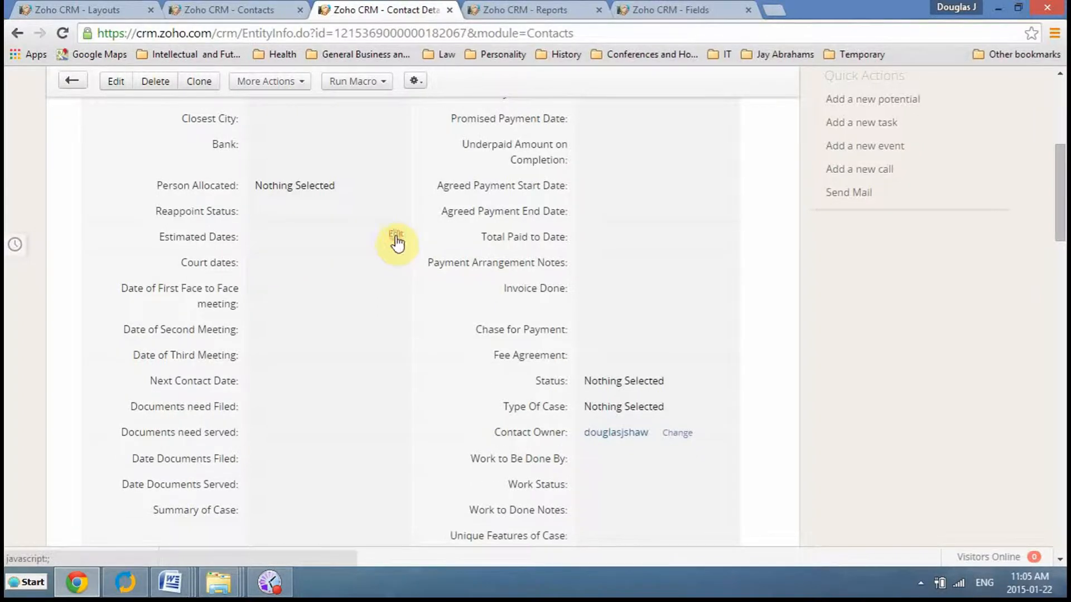
Examine the calendar picker of the Estimated Dates field and cancel the edit without choosing a date
left_click(396, 242)
left_click(310, 245)
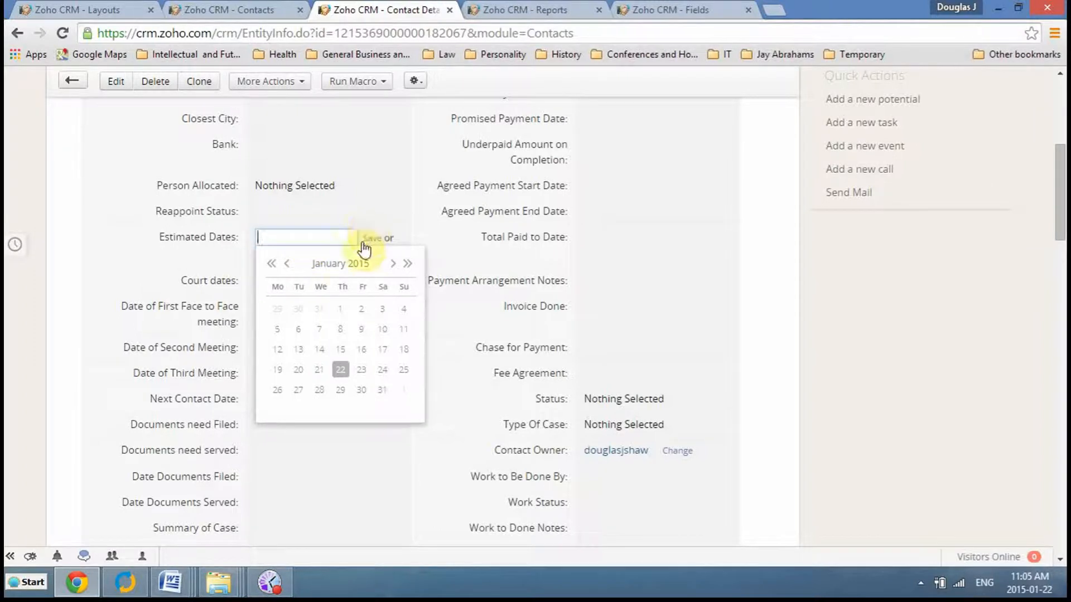
left_click(352, 470)
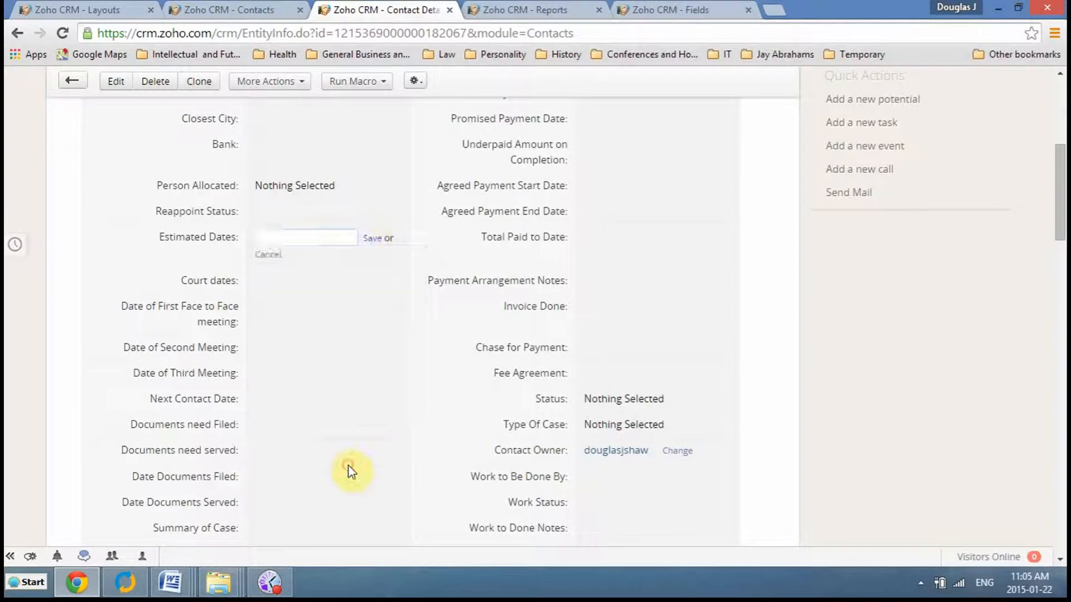
left_click(276, 257)
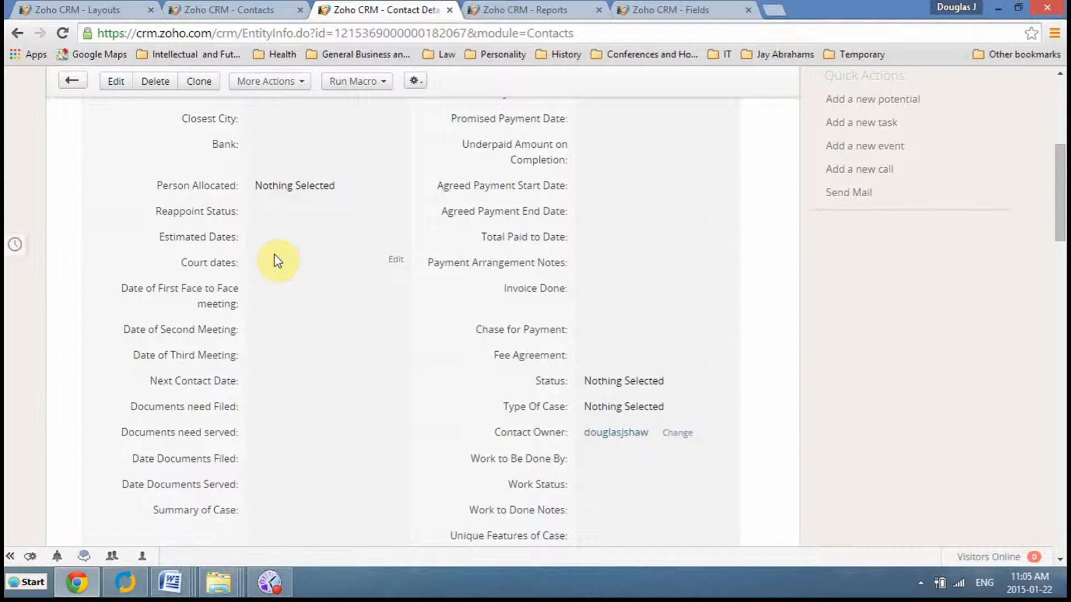
Examine the Court dates entry box again and leave it without entering anything
left_click(402, 266)
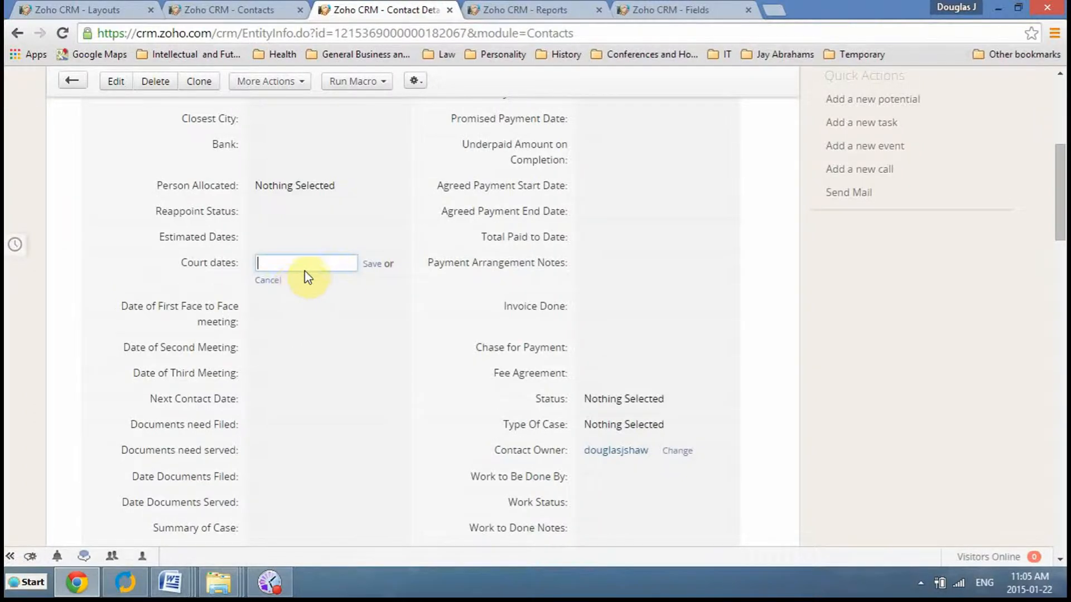
key("Escape")
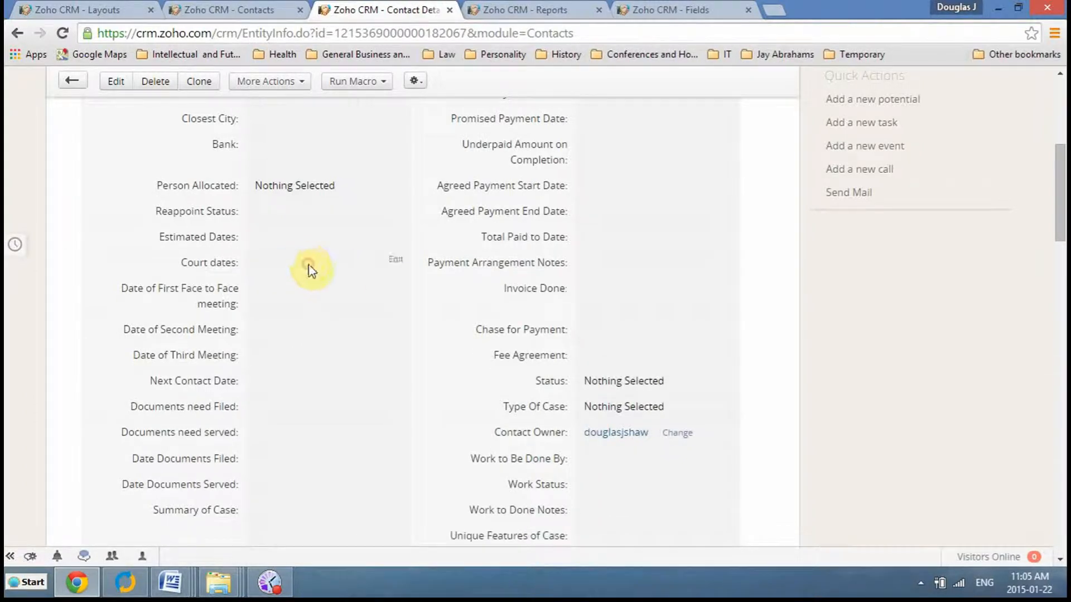
left_click(396, 266)
key("Escape")
Examine the date and time entry of the Date of First Face to Face meeting field and cancel the edit
left_click(397, 287)
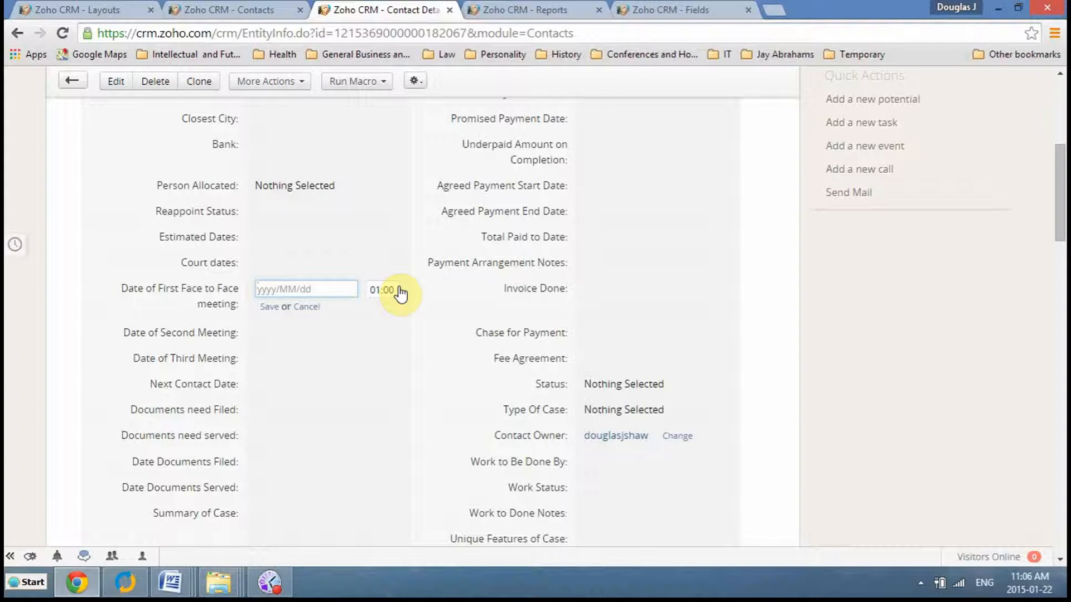
left_click(306, 309)
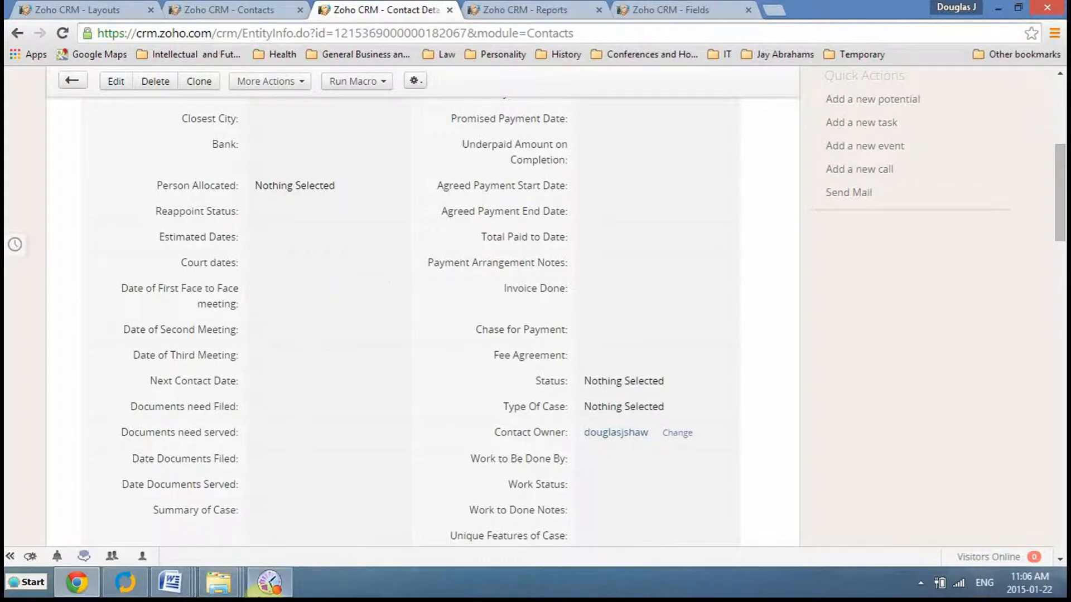
left_click(270, 583)
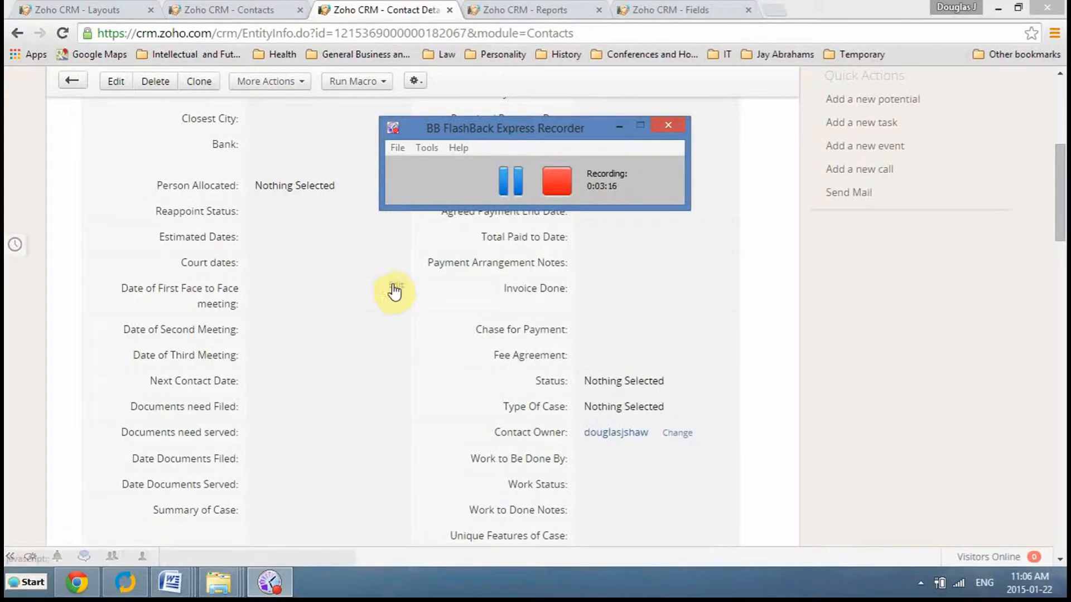
left_click(394, 290)
left_click(308, 310)
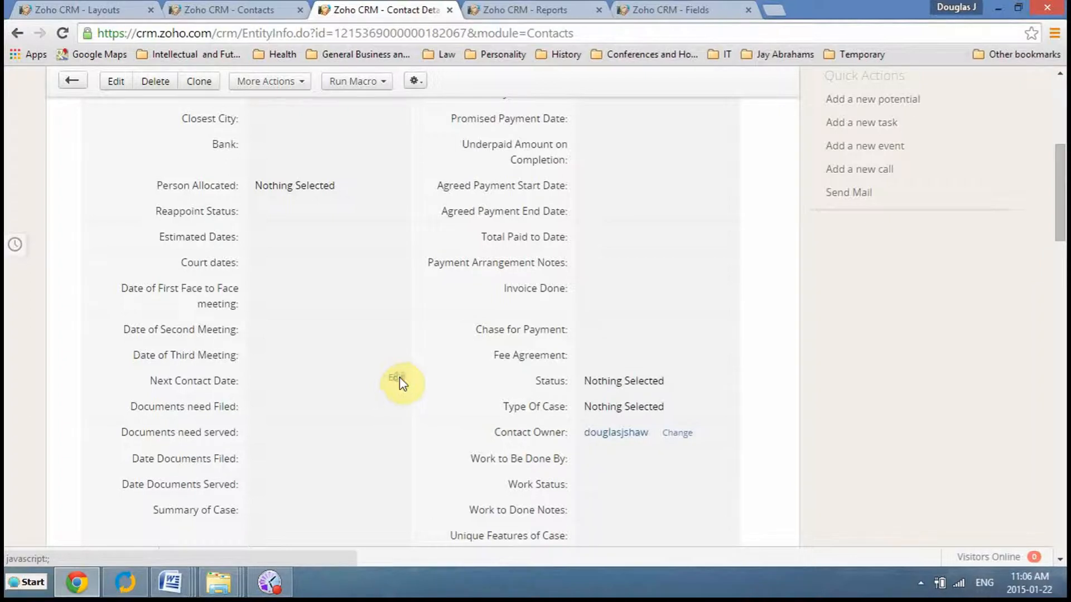
Examine the date and time entry of the Next Contact Date field, cancel the edit, and view the remaining contact fields
left_click(400, 384)
left_click(398, 382)
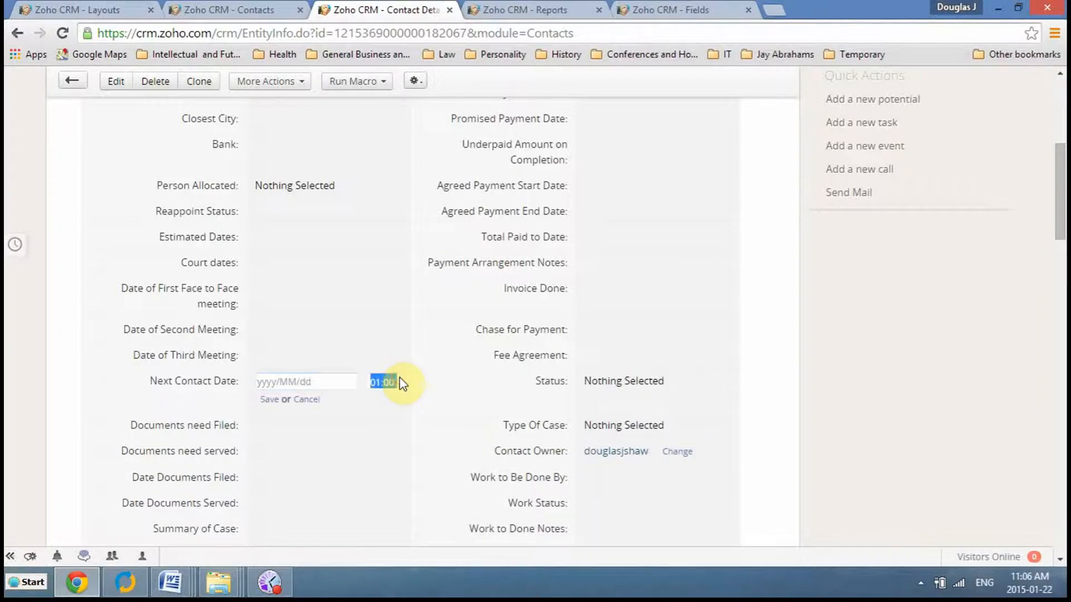
left_click(306, 399)
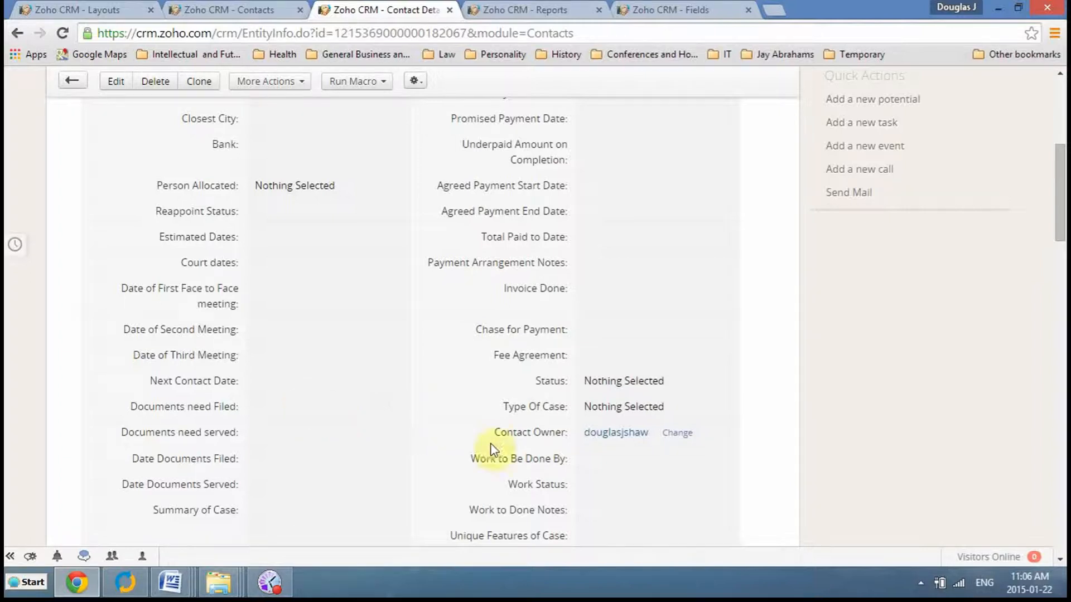
scroll(1049, 556, "down", 2)
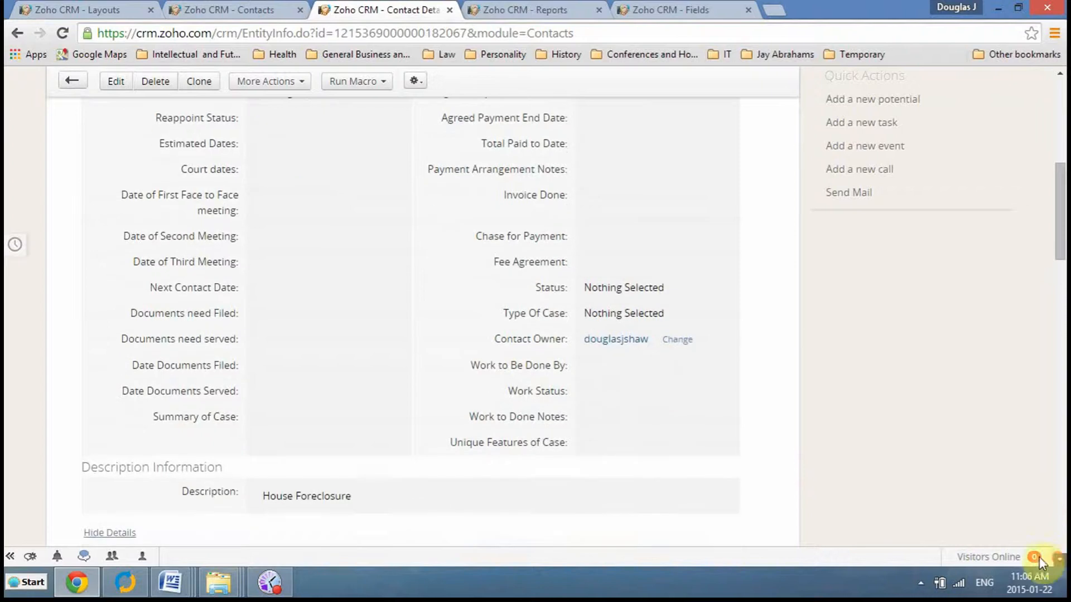
Examine the Admin and Legal options of the Work to Be Done By field and cancel the edit without saving
left_click(726, 366)
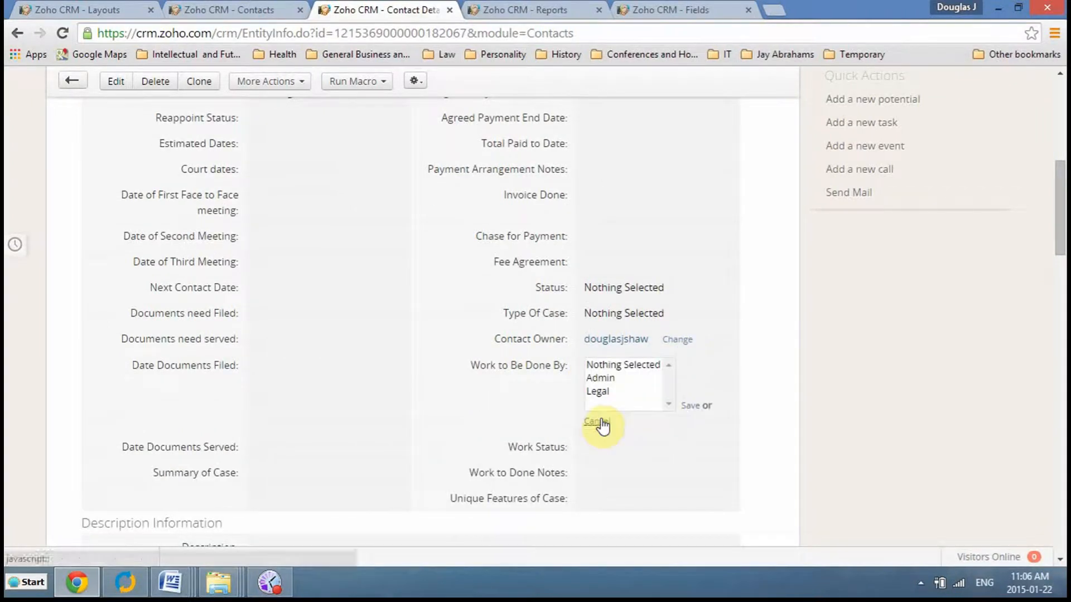
left_click(608, 379)
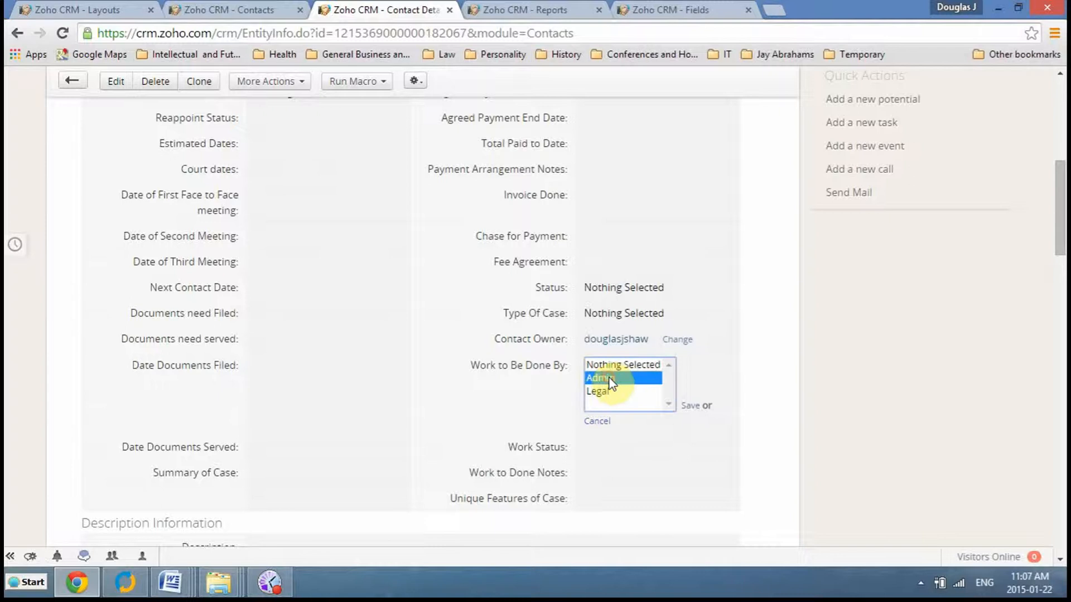
left_click(601, 392)
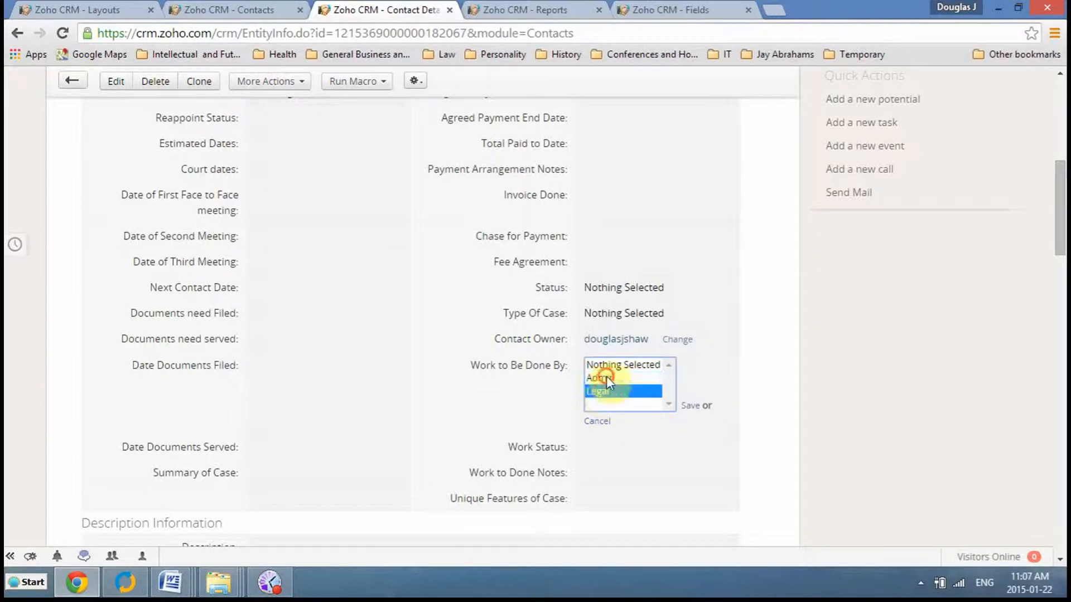
left_click(607, 378)
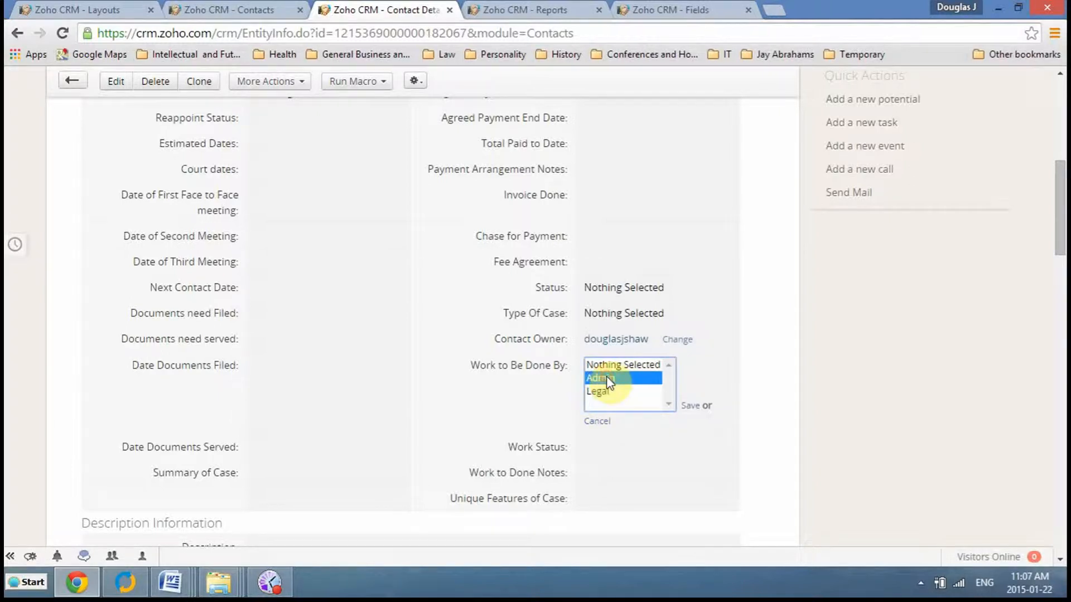
left_click(601, 422)
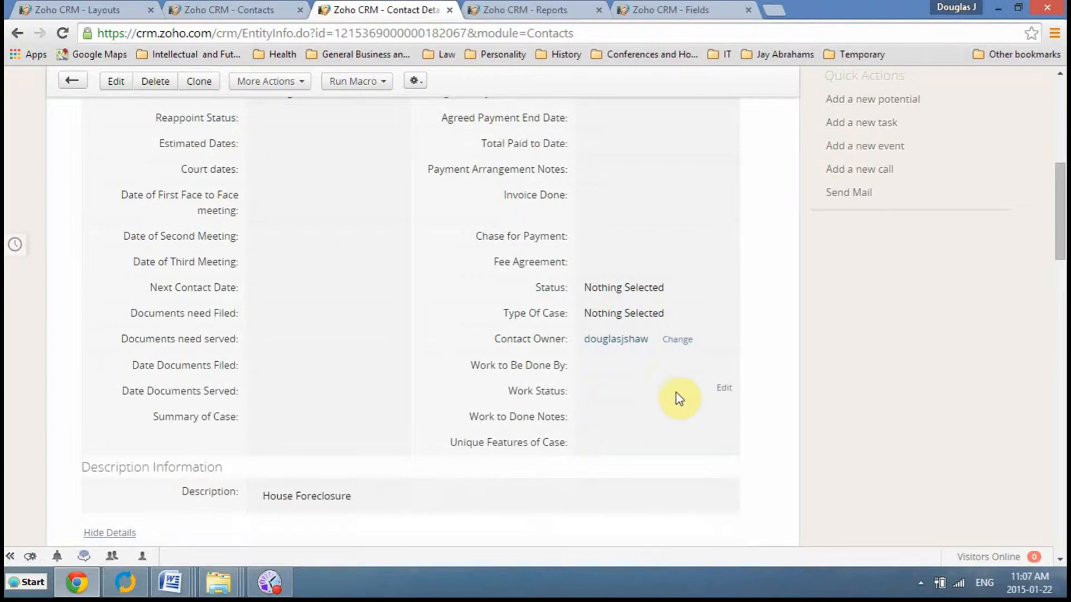
Examine the full list of Work Status options, including Initial Filing Work Needing Done and Responding to Opponent Needs Done, and cancel the edit
left_click(725, 389)
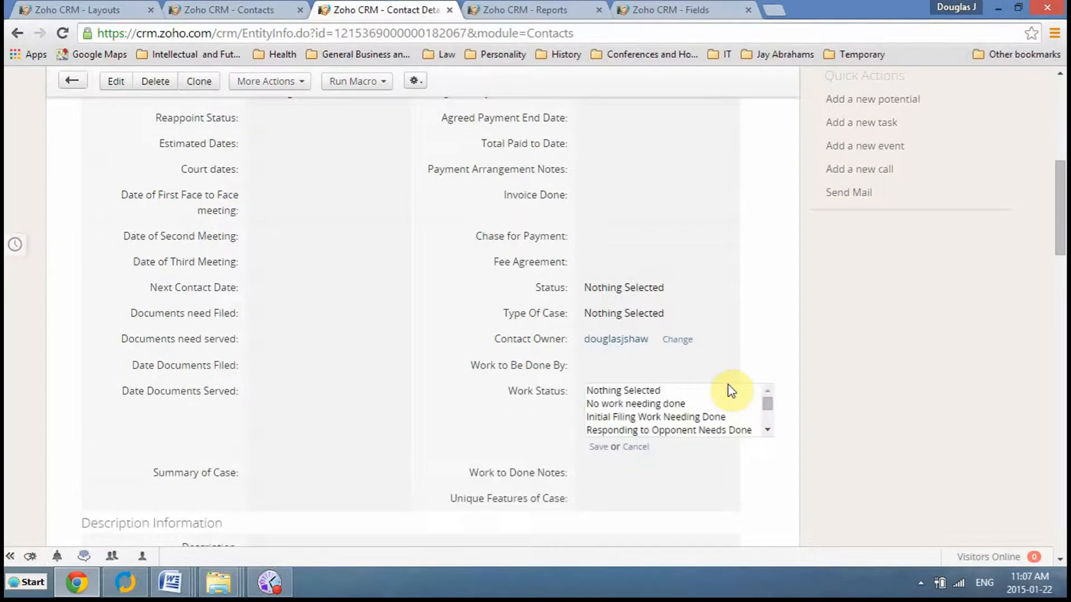
left_click(769, 430)
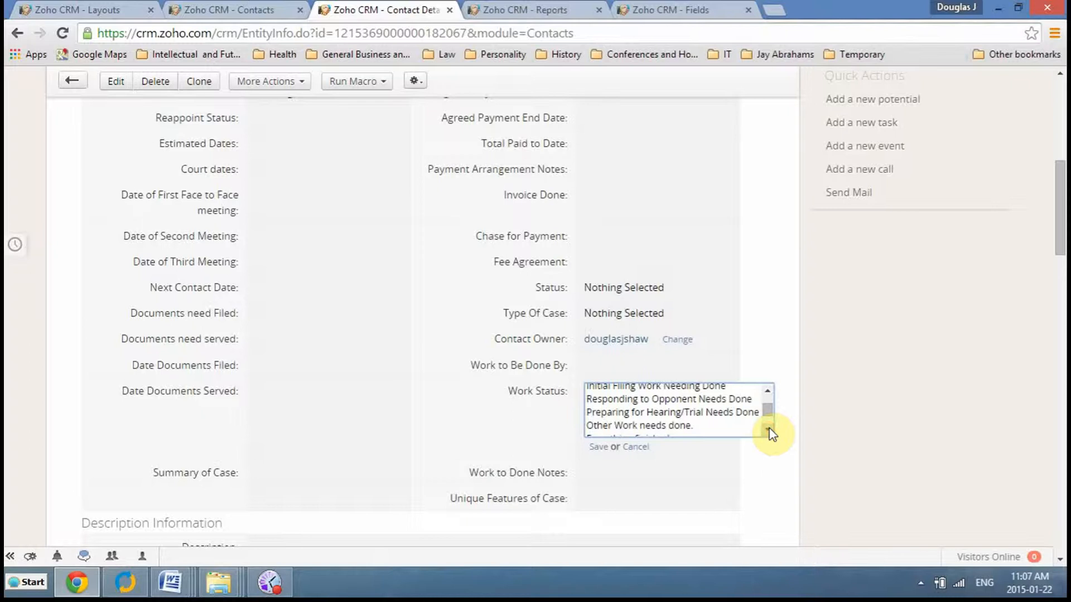
left_click(767, 392)
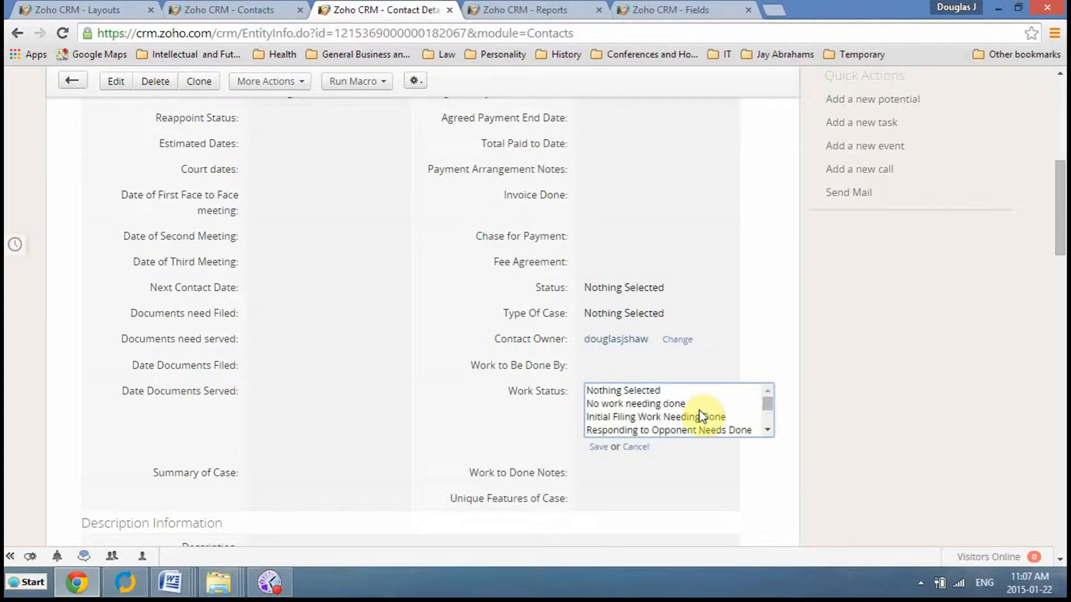
left_click(672, 417)
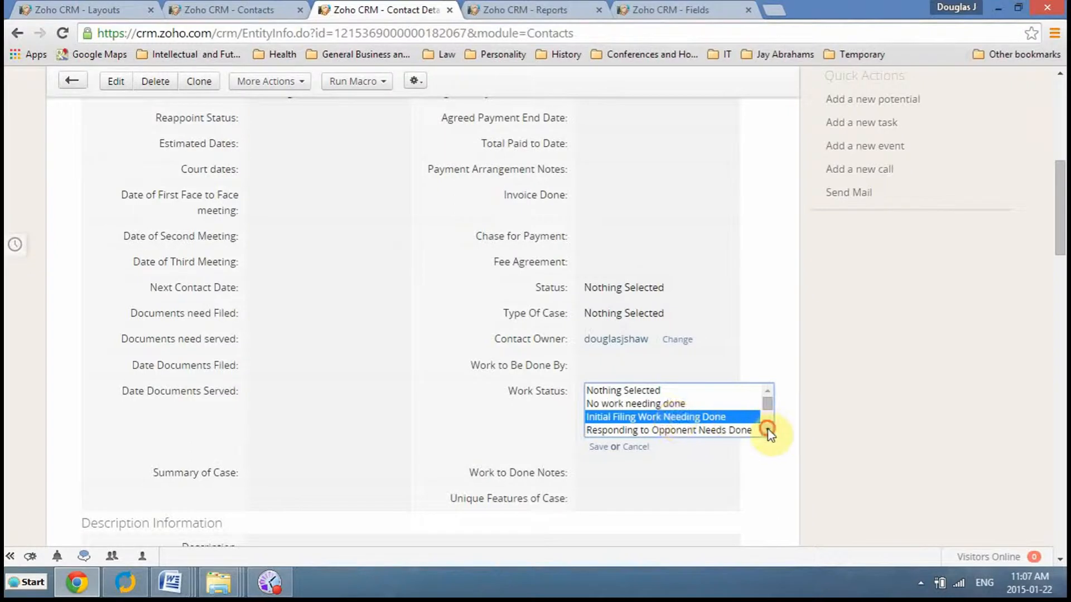
left_click(768, 430)
left_click(692, 399)
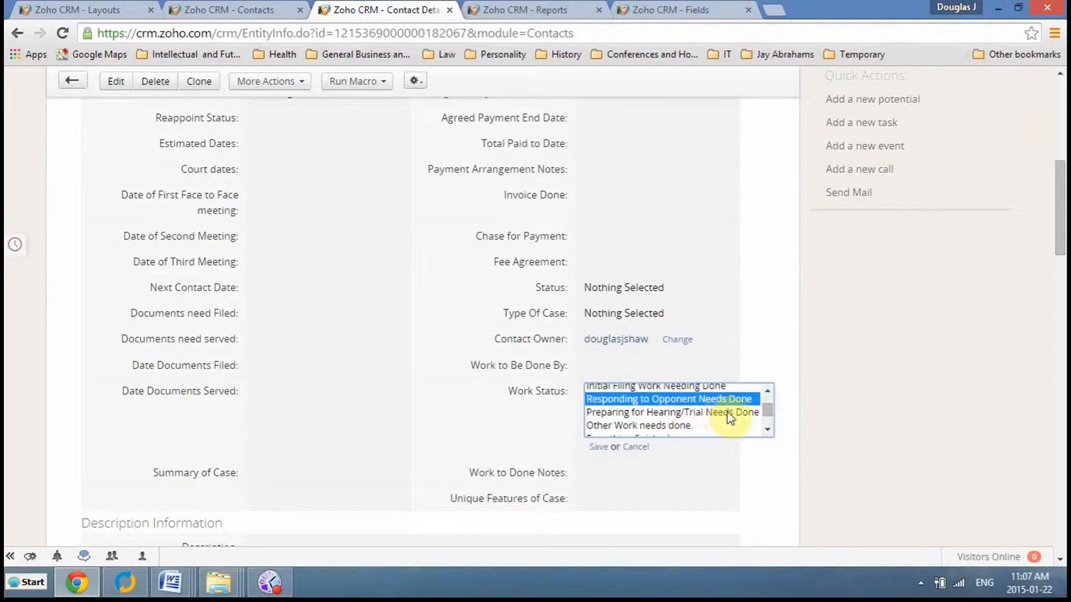
left_click(767, 430)
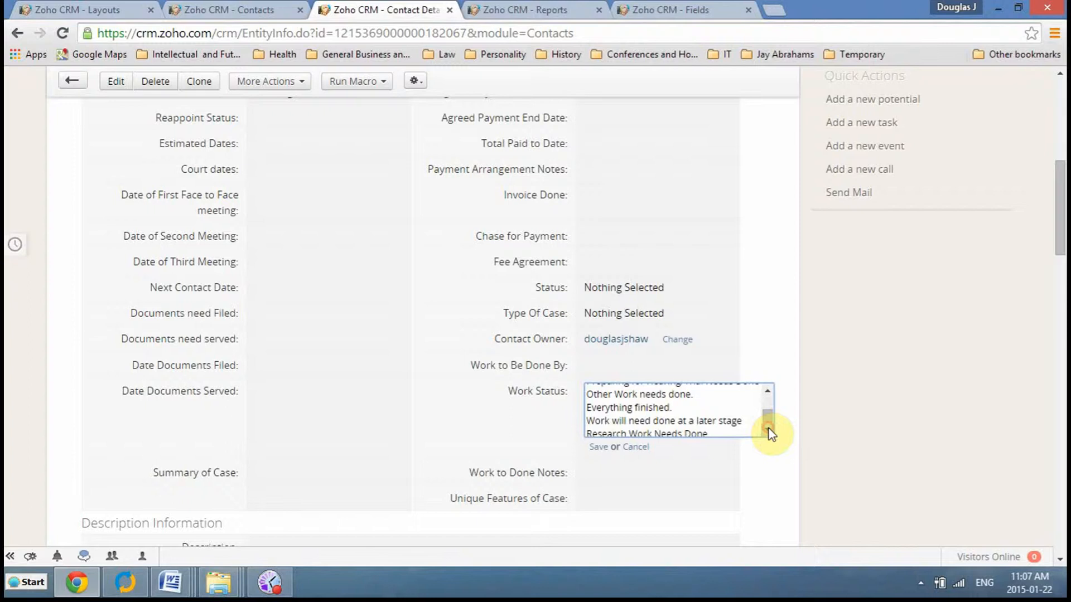
left_click(636, 447)
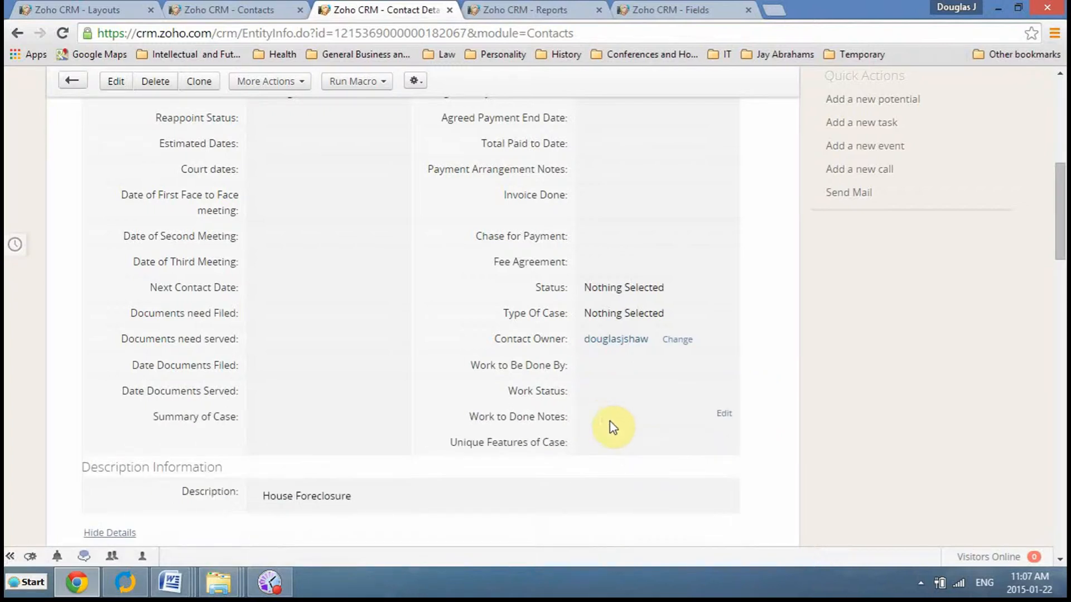
Examine the text entry boxes of the Work to Done Notes and Summary of Case fields, cancelling each edit without entering anything
left_click(726, 416)
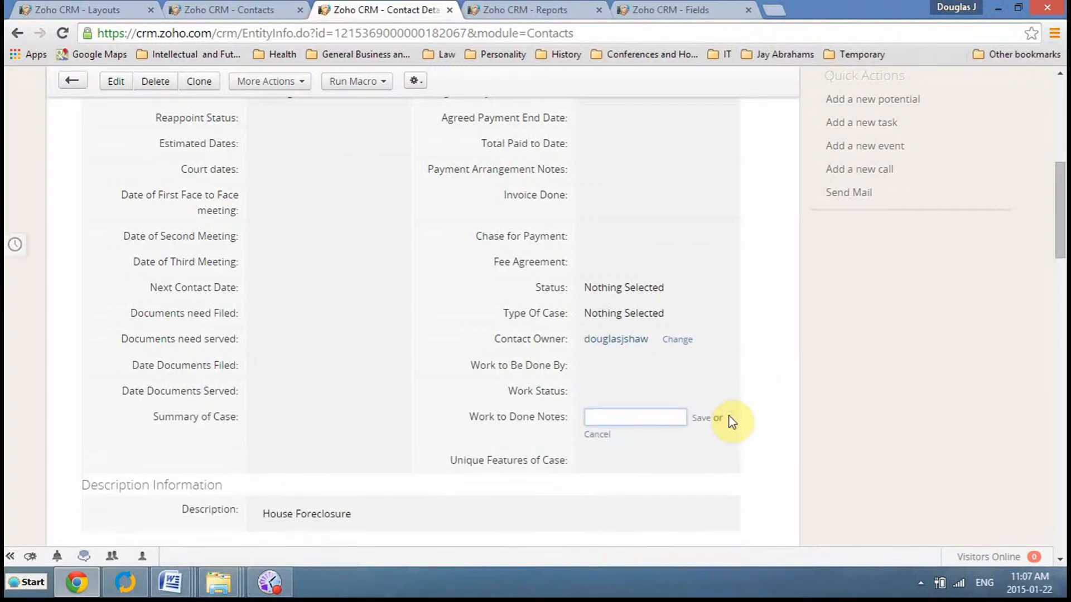
left_click(598, 436)
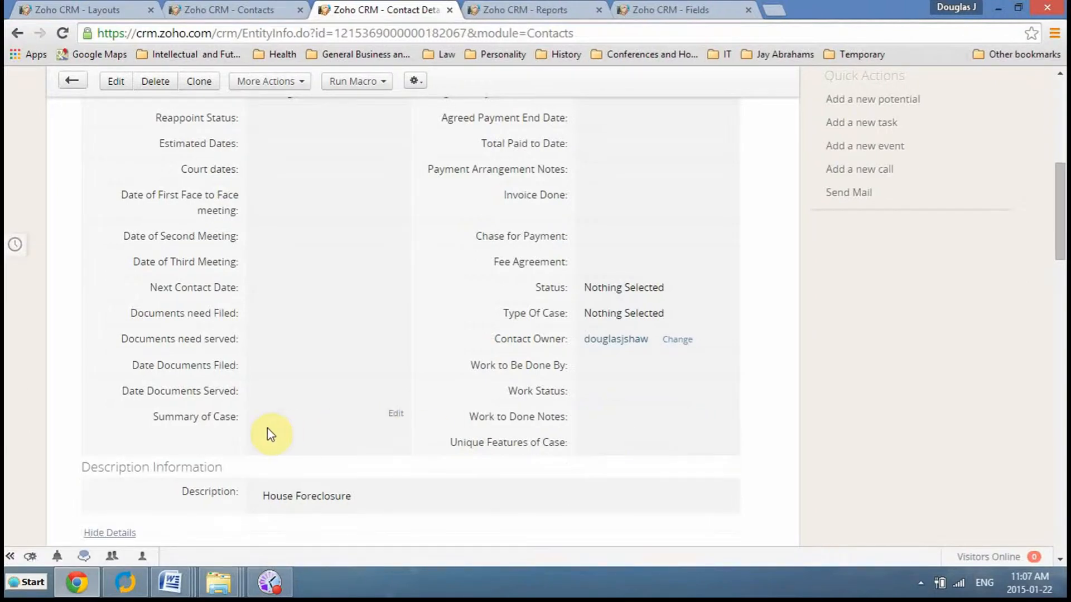
left_click(396, 414)
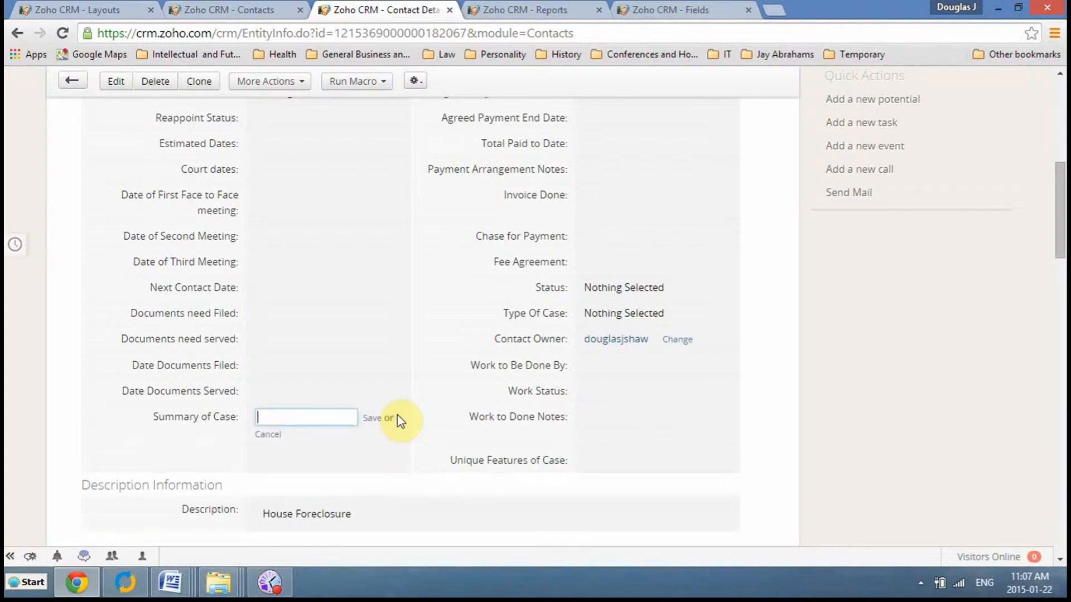
left_click(270, 436)
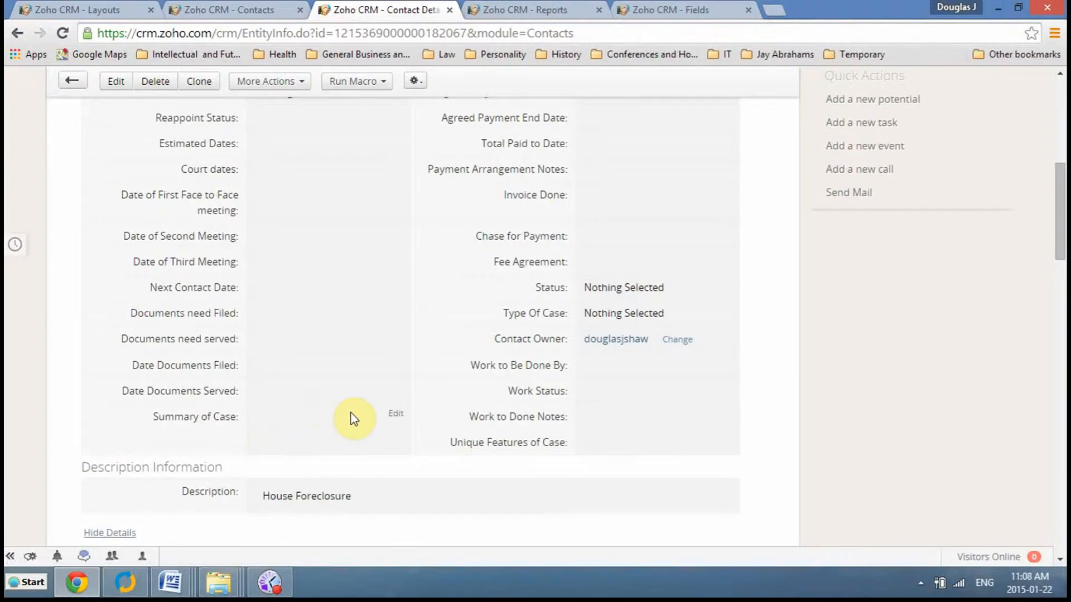
left_click(397, 419)
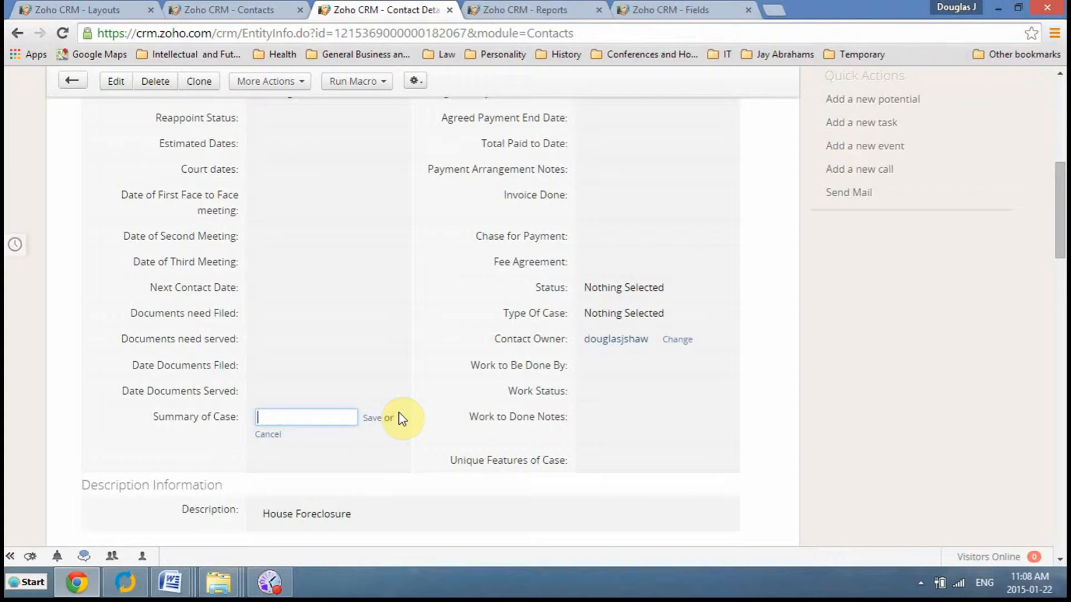
left_click(268, 435)
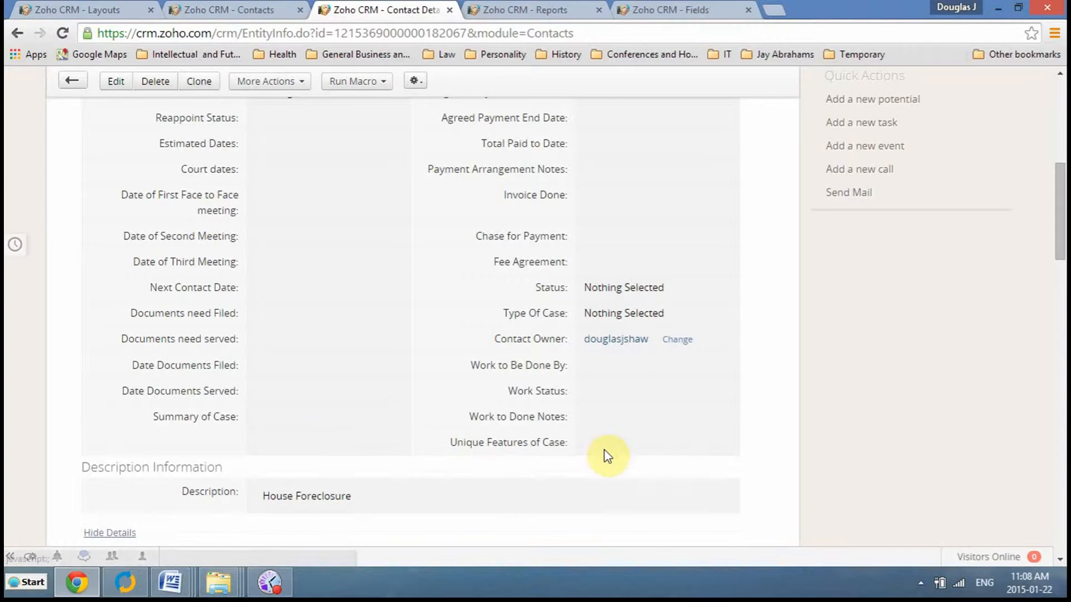
Examine the multi-line text box of the Unique Features of Case field and cancel the edit
left_click(727, 441)
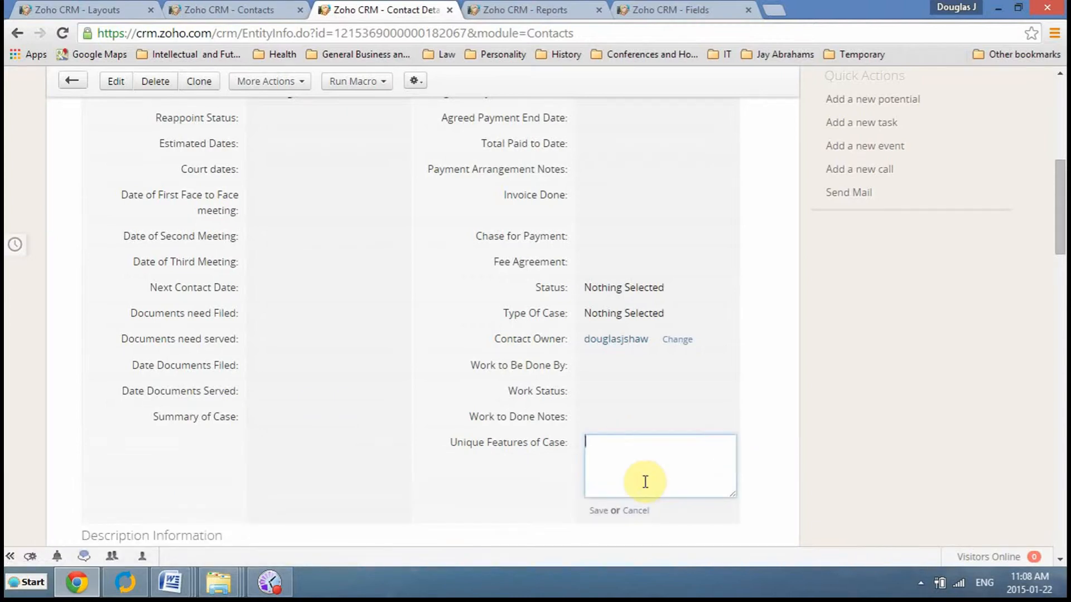
left_click(636, 512)
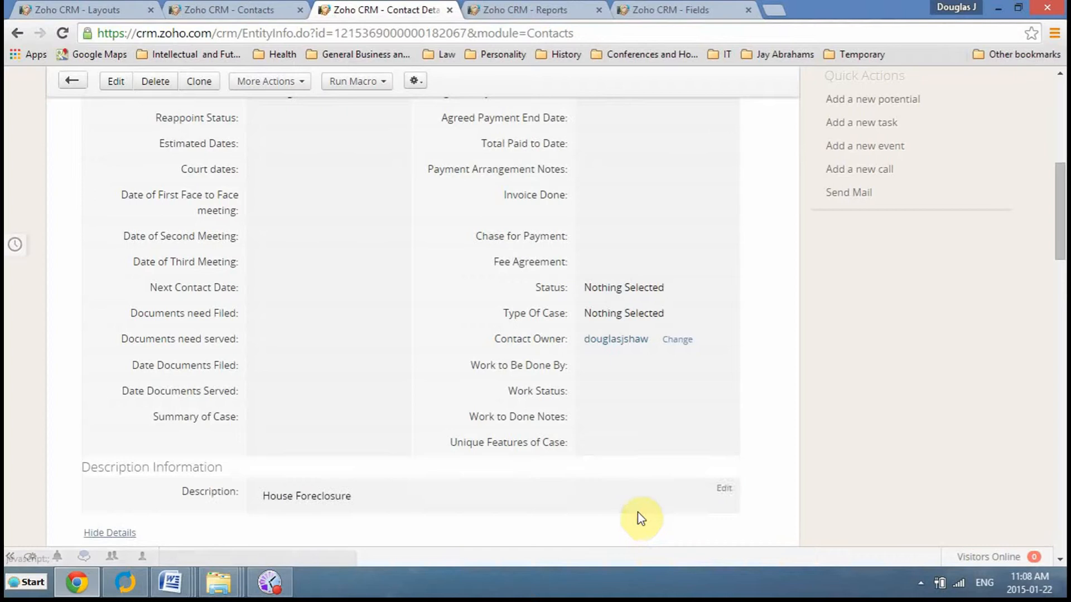
Examine the Documents need Filed checkbox and the date and time entry of Date Documents Filed, cancelling both edits
left_click(395, 314)
left_click(257, 313)
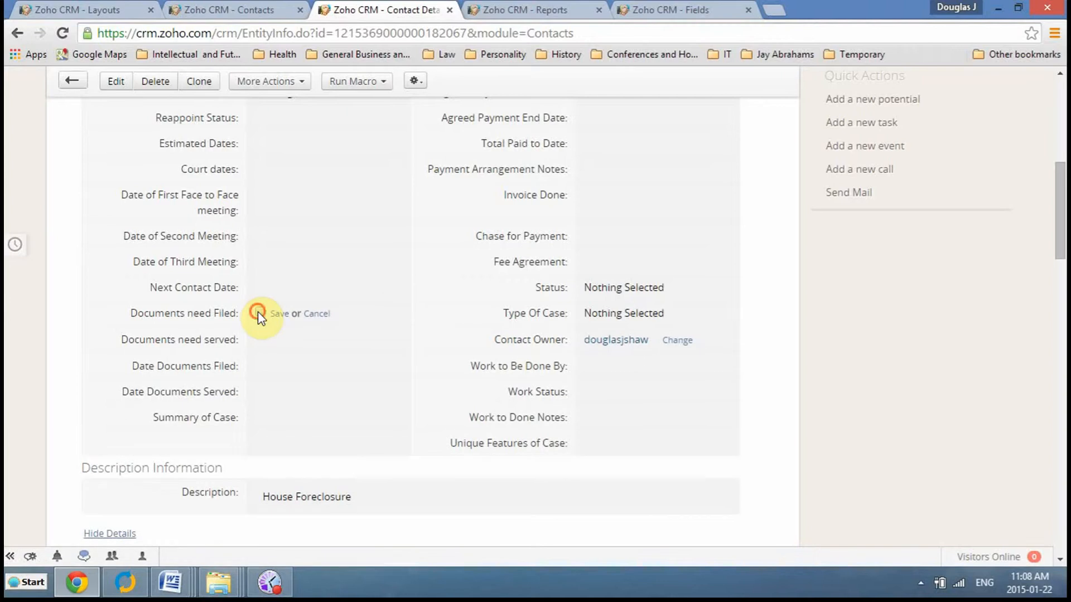
left_click(306, 314)
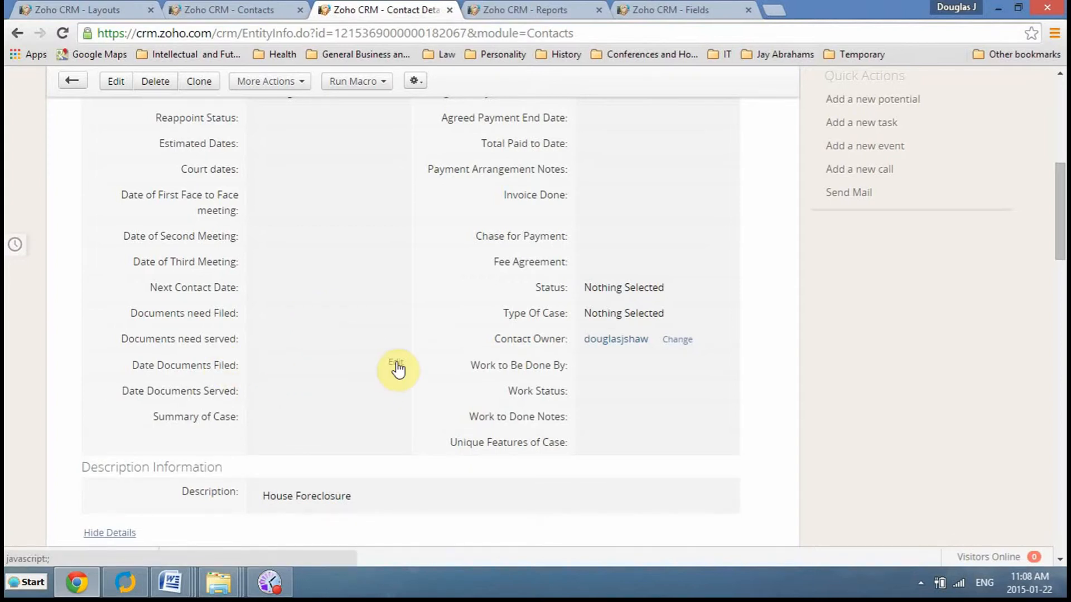
left_click(396, 366)
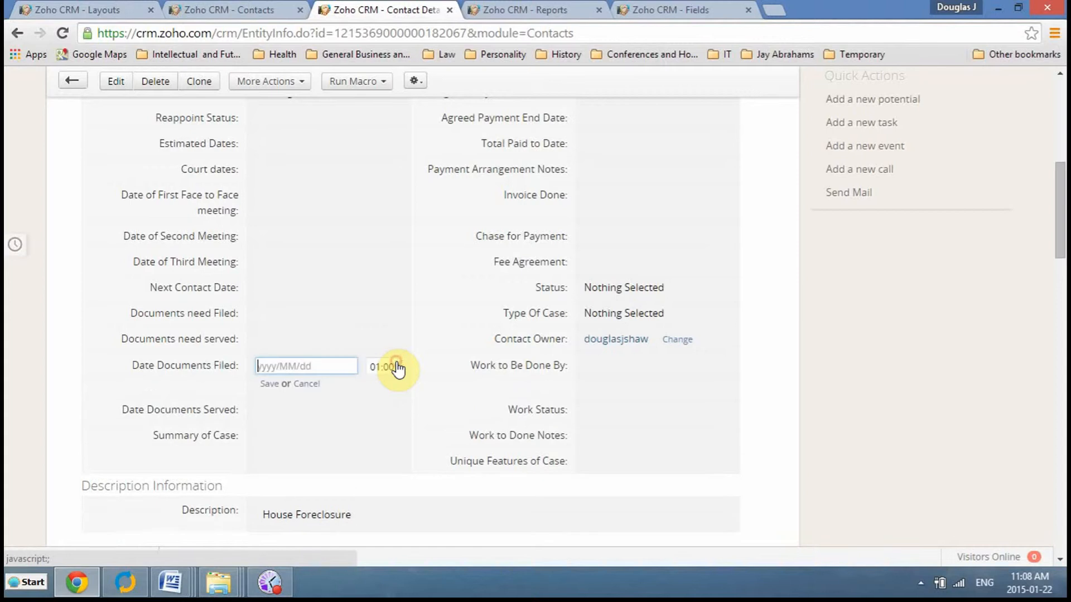
left_click(313, 385)
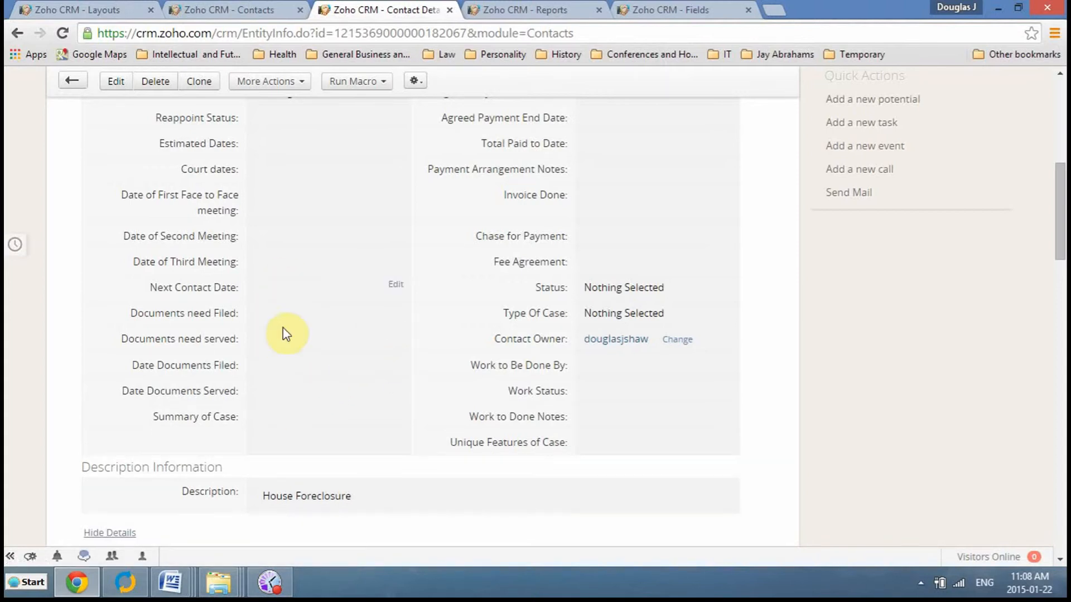
left_click(267, 587)
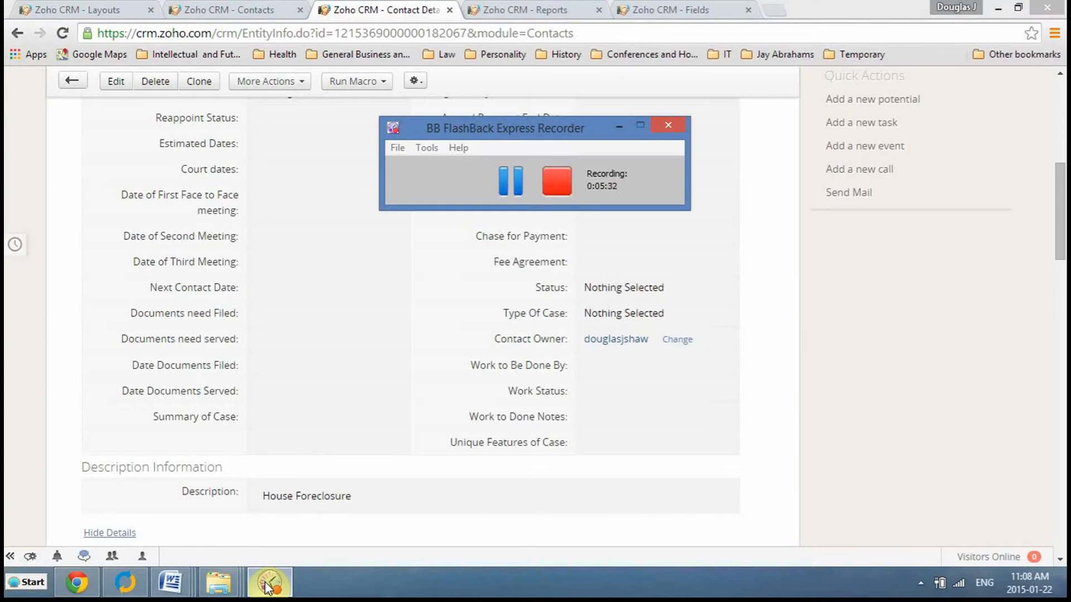